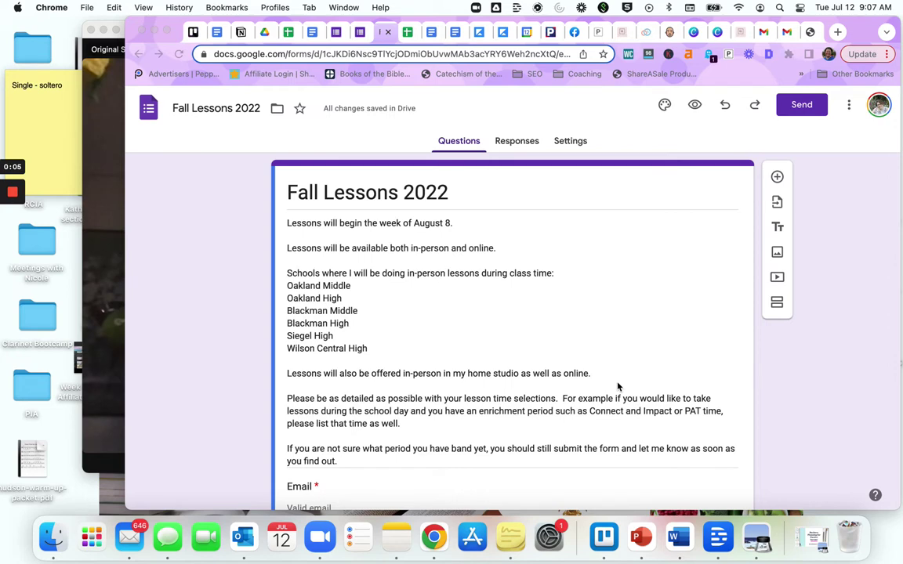
Step: From the Google Forms home page, start a blank form and dismiss the 'Style your text' popup
{"action": "scroll", "coordinate": [523, 269], "scroll_direction": "down", "scroll_amount": 5}
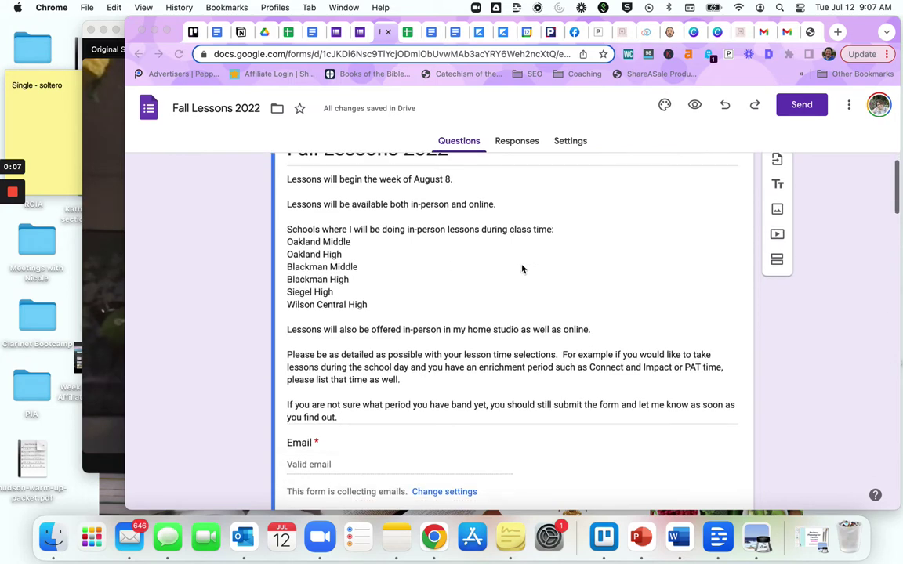
{"action": "scroll", "coordinate": [522, 269], "scroll_direction": "down", "scroll_amount": 12}
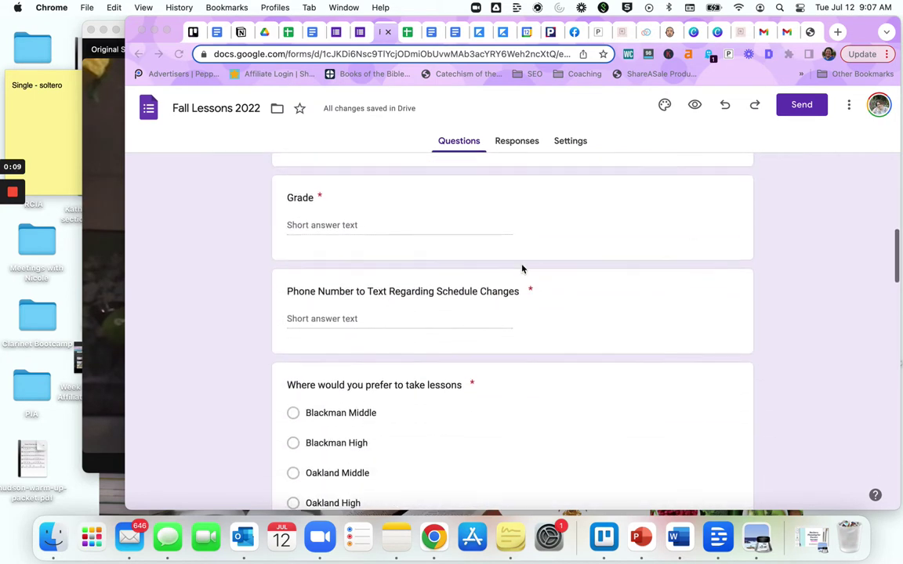
{"action": "scroll", "coordinate": [522, 269], "scroll_direction": "down", "scroll_amount": 20}
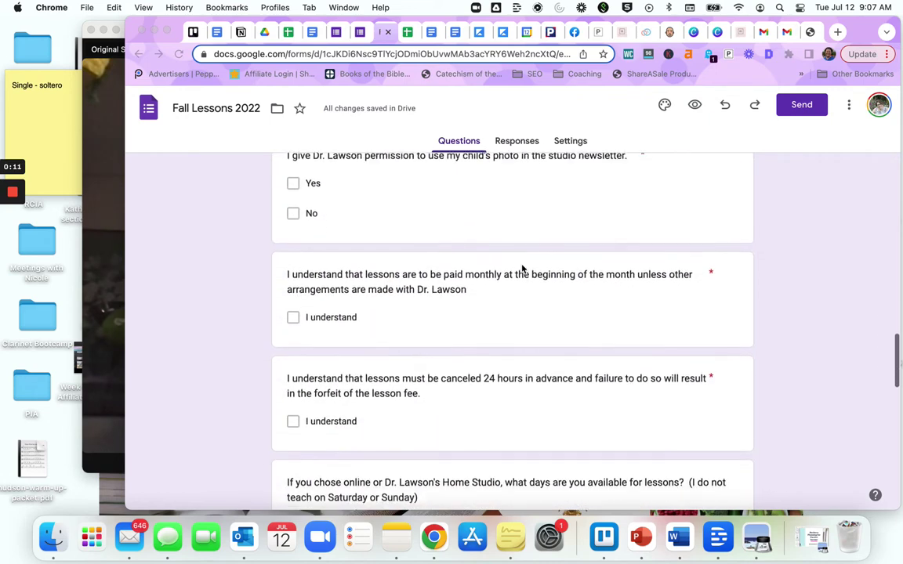
{"action": "scroll", "coordinate": [523, 269], "scroll_direction": "down", "scroll_amount": 3}
{"action": "scroll", "coordinate": [523, 269], "scroll_direction": "up", "scroll_amount": 20}
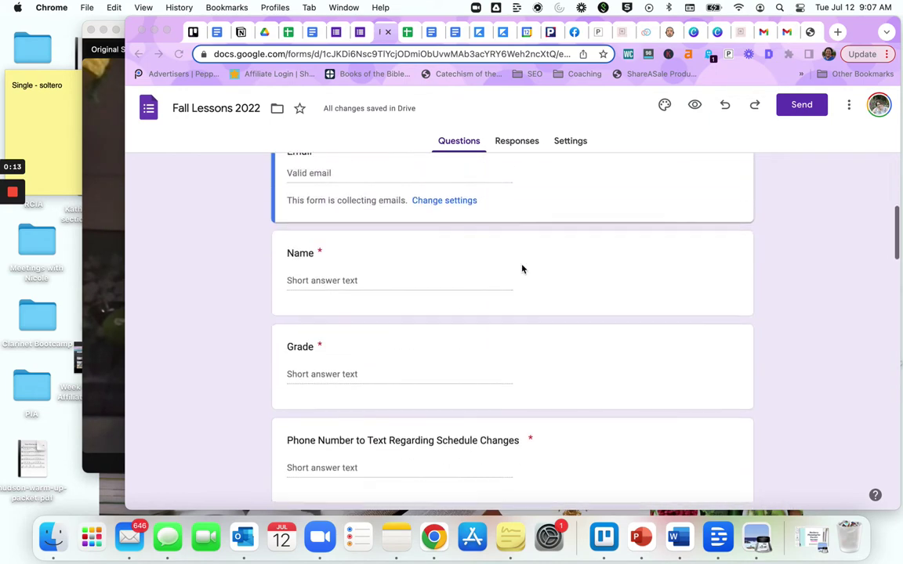
{"action": "scroll", "coordinate": [522, 269], "scroll_direction": "up", "scroll_amount": 5}
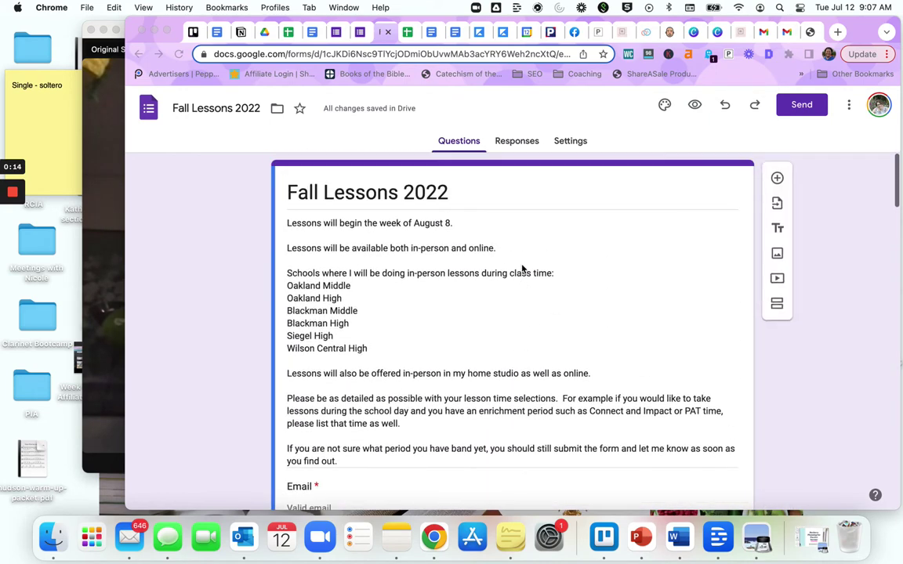
{"action": "left_click", "coordinate": [360, 34]}
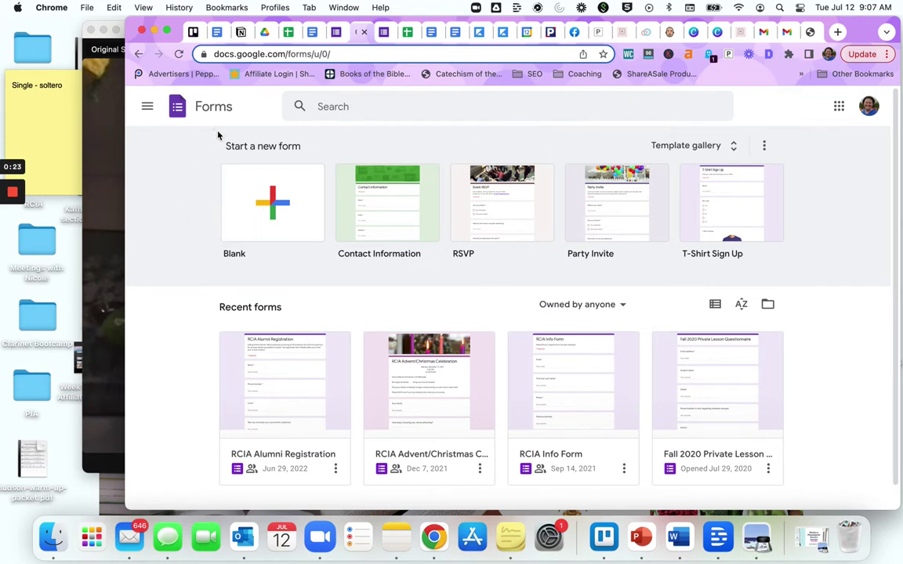
{"action": "left_click", "coordinate": [276, 210]}
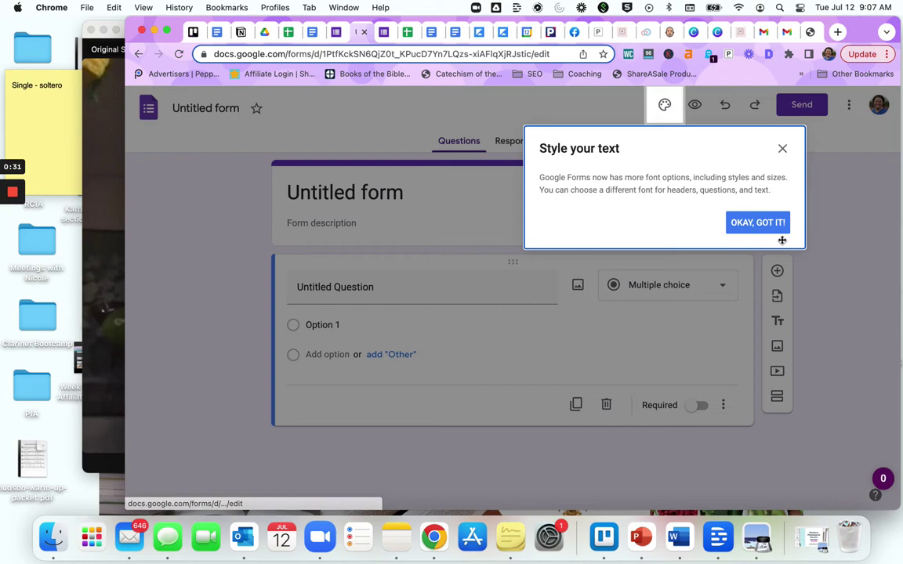
{"action": "left_click", "coordinate": [782, 148]}
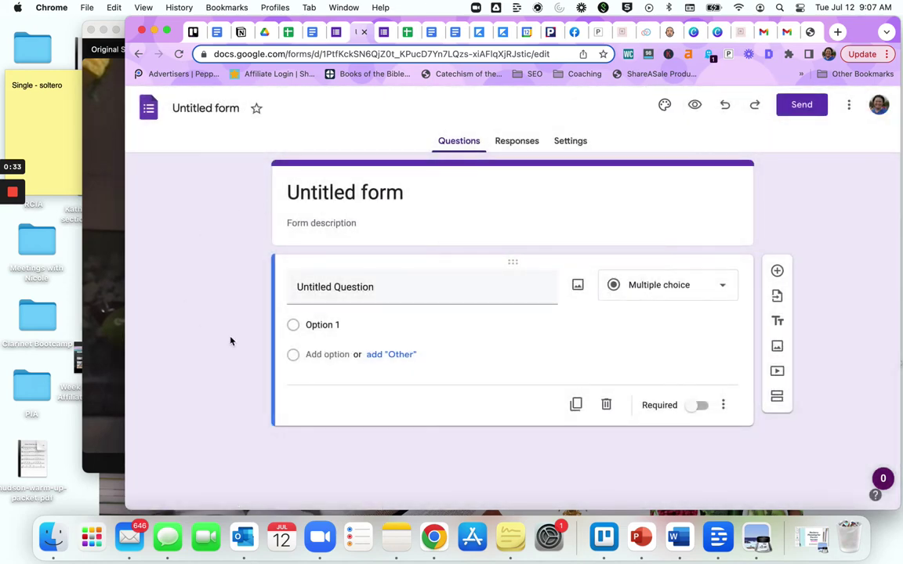
Step: In the theme settings, set the header and question fonts to Helvetica Neue
{"action": "left_click", "coordinate": [665, 105]}
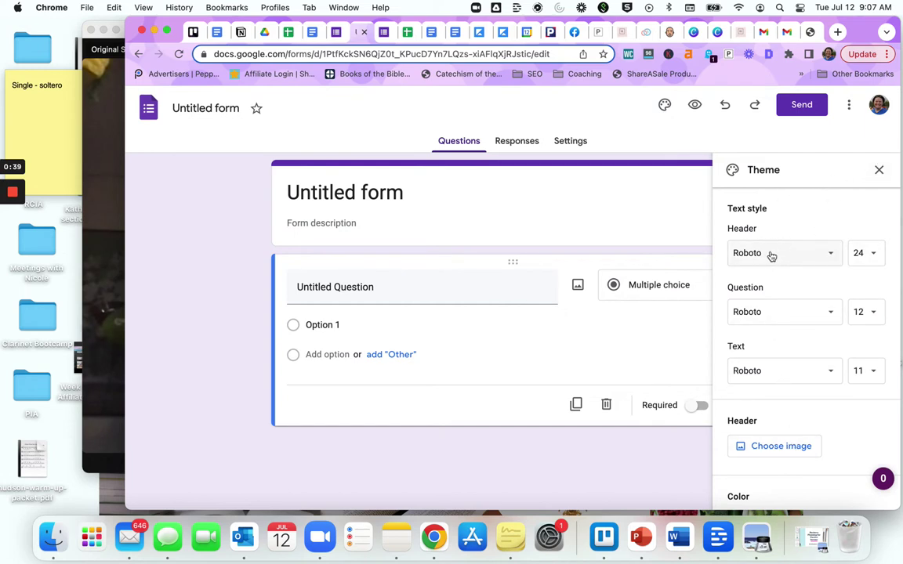
{"action": "left_click", "coordinate": [831, 257]}
{"action": "mouse_move", "coordinate": [789, 351]}
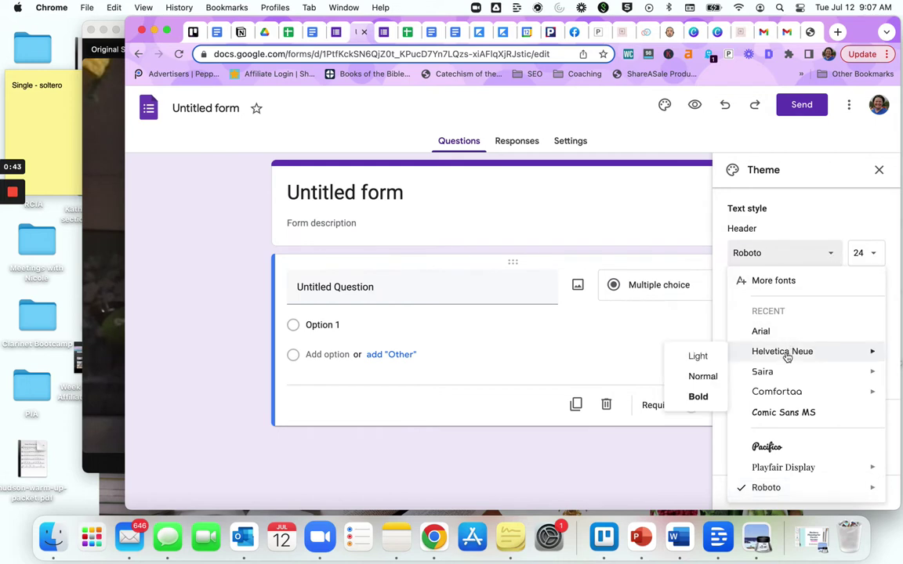
{"action": "left_click", "coordinate": [786, 352]}
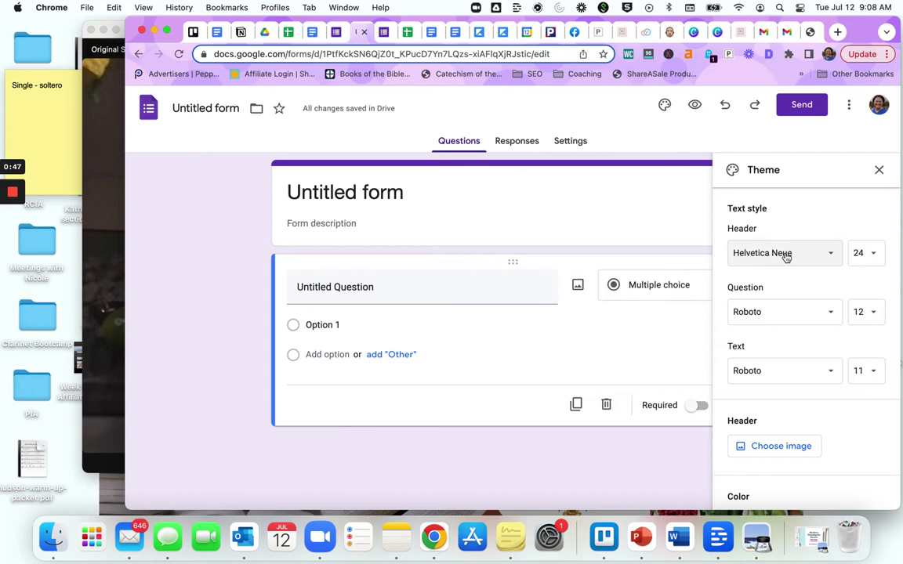
{"action": "left_click", "coordinate": [832, 313]}
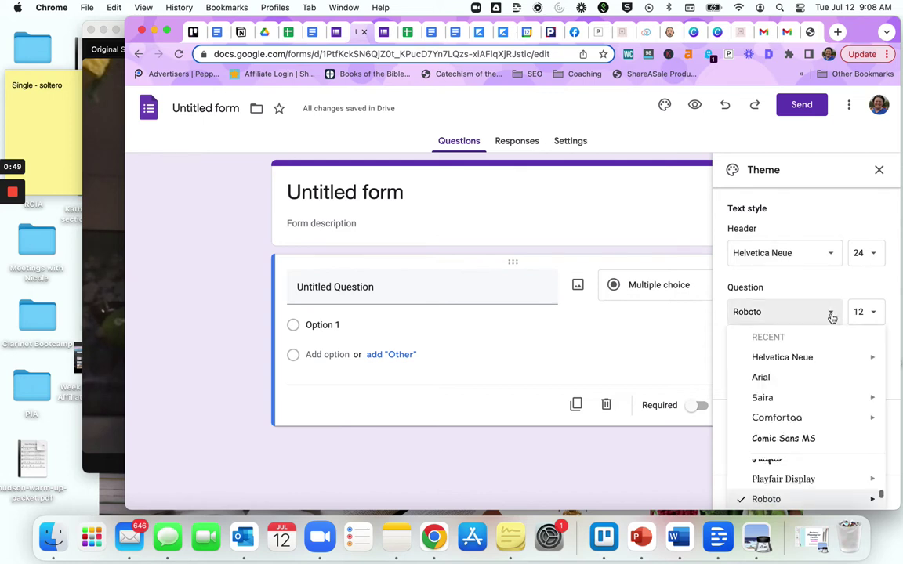
{"action": "scroll", "coordinate": [799, 357], "scroll_direction": "up", "scroll_amount": 1}
{"action": "left_click", "coordinate": [798, 391]}
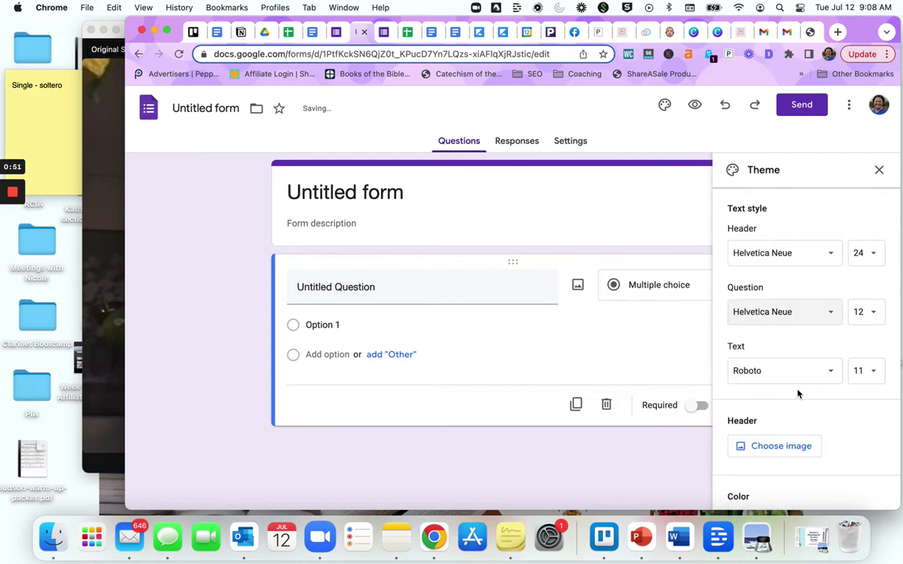
{"action": "scroll", "coordinate": [803, 375], "scroll_direction": "down", "scroll_amount": 3}
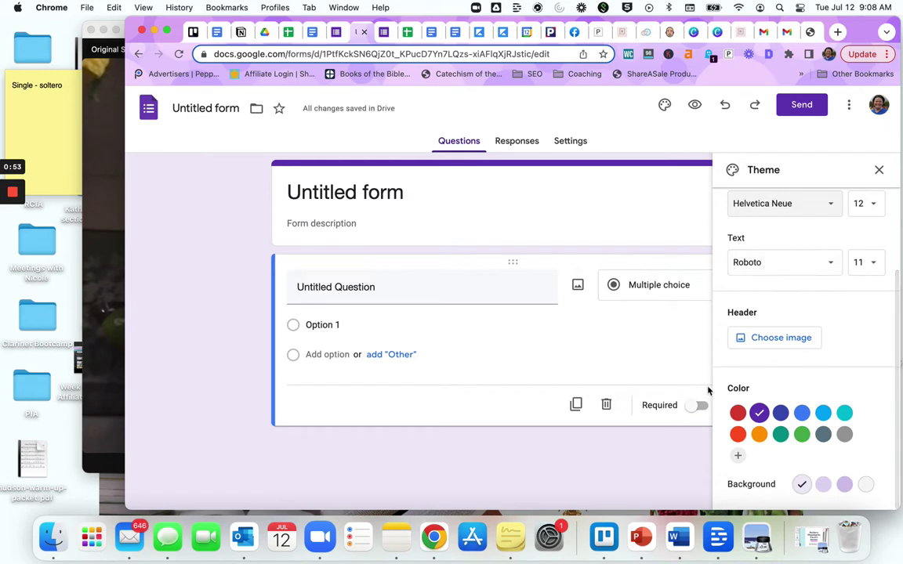
Step: Try blue, purple and teal theme colours, settling on purple
{"action": "left_click", "coordinate": [804, 416]}
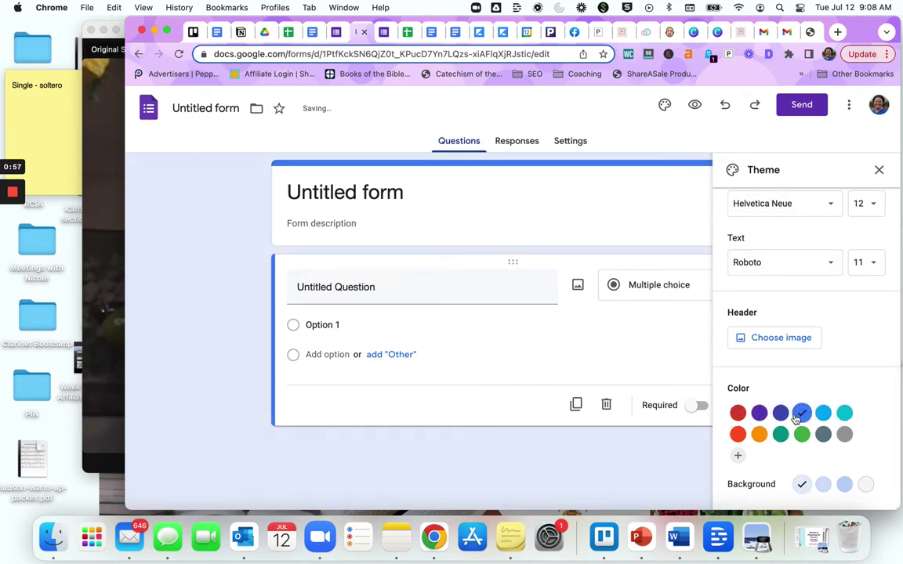
{"action": "left_click", "coordinate": [759, 413]}
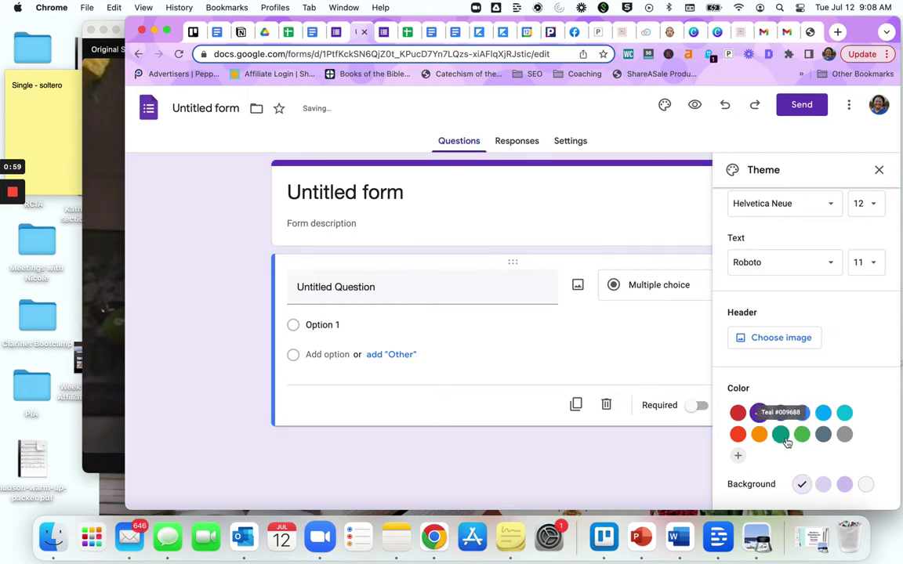
{"action": "left_click", "coordinate": [781, 436]}
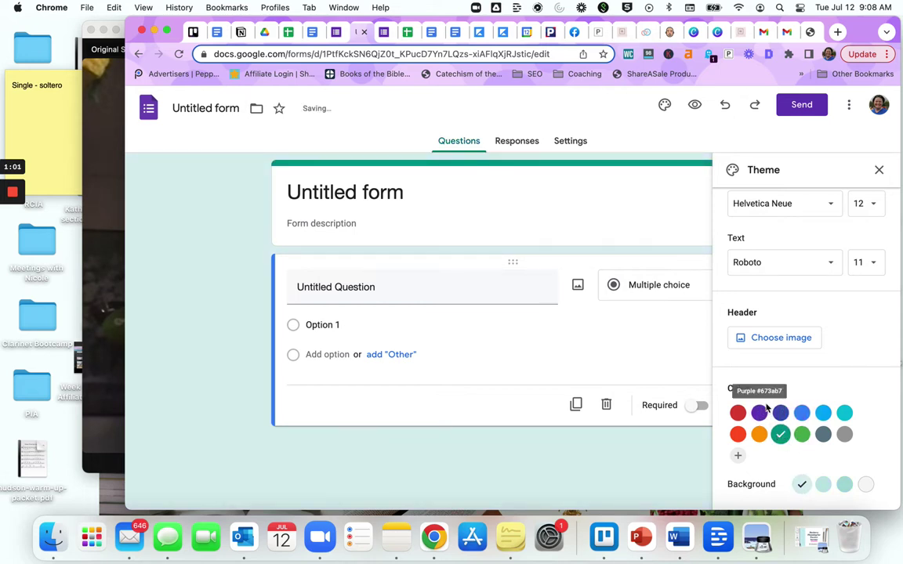
{"action": "left_click", "coordinate": [759, 413]}
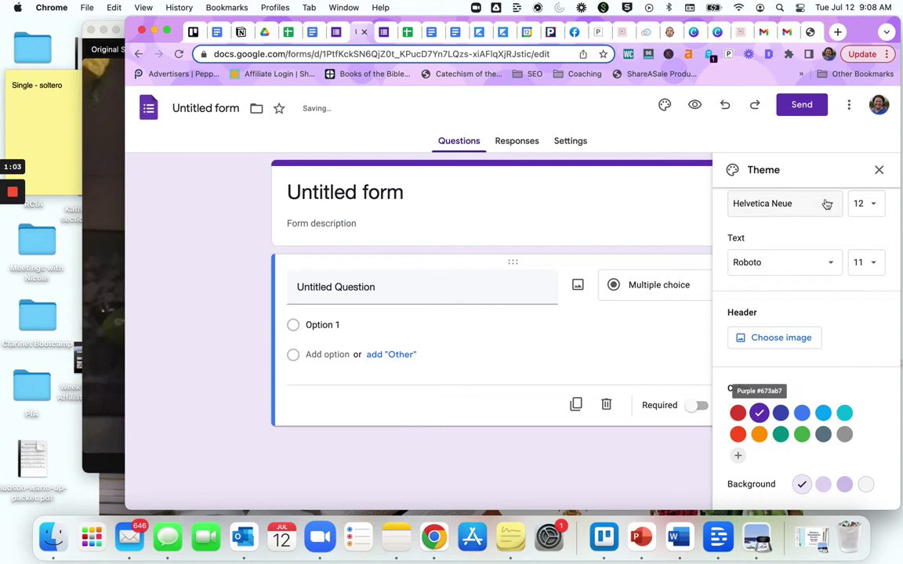
Step: Switch the header and question fonts back to Roboto
{"action": "scroll", "coordinate": [825, 212], "scroll_direction": "up", "scroll_amount": 3}
{"action": "left_click", "coordinate": [831, 254]}
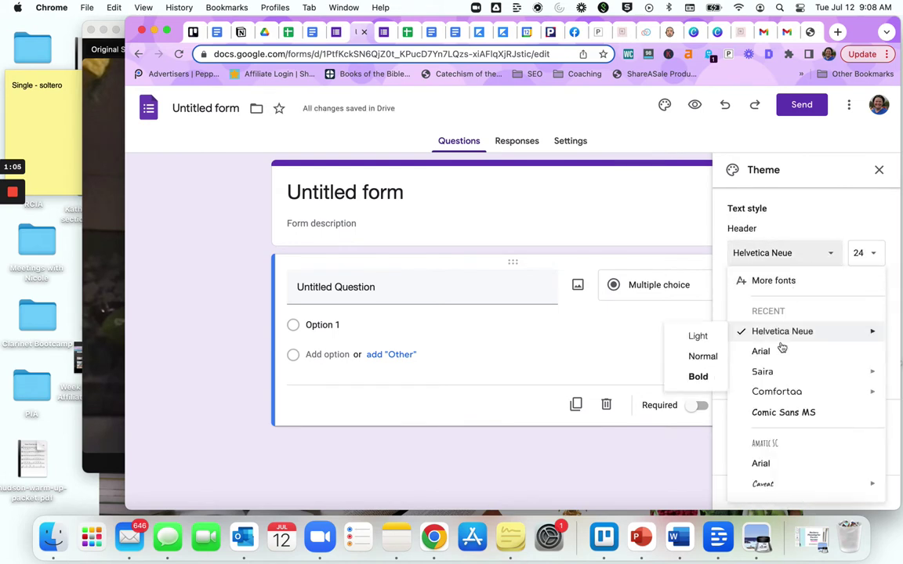
{"action": "scroll", "coordinate": [795, 452], "scroll_direction": "down", "scroll_amount": 1}
{"action": "scroll", "coordinate": [795, 452], "scroll_direction": "up", "scroll_amount": 1}
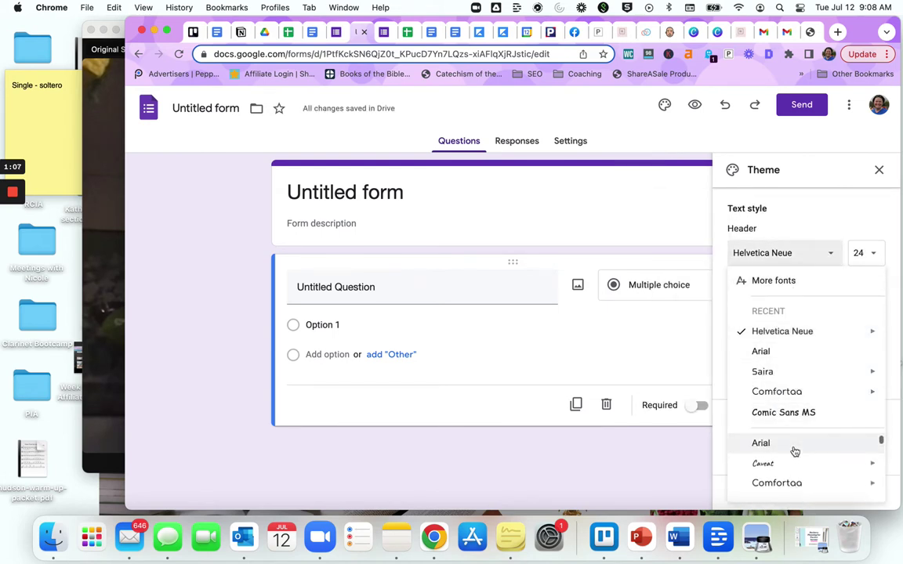
{"action": "scroll", "coordinate": [781, 314], "scroll_direction": "down", "scroll_amount": 3}
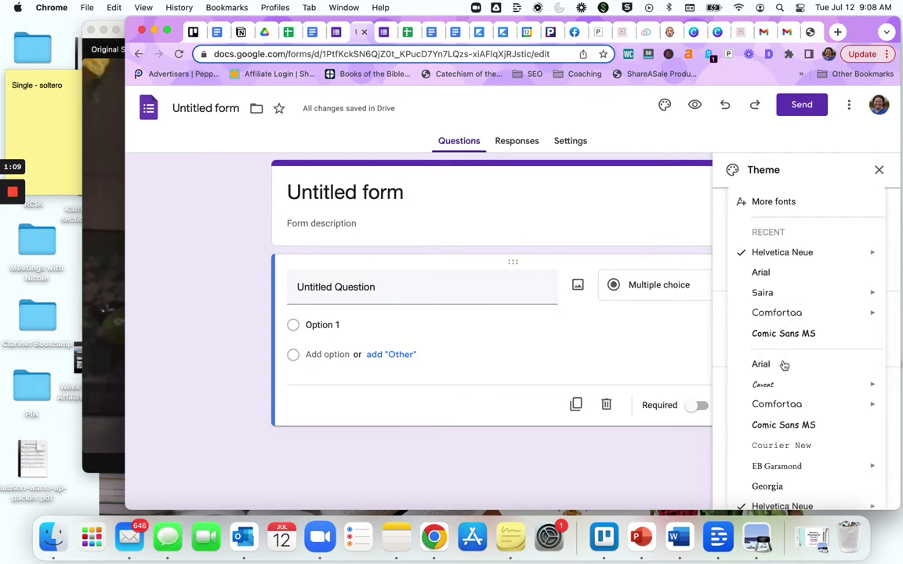
{"action": "scroll", "coordinate": [784, 365], "scroll_direction": "down", "scroll_amount": 5}
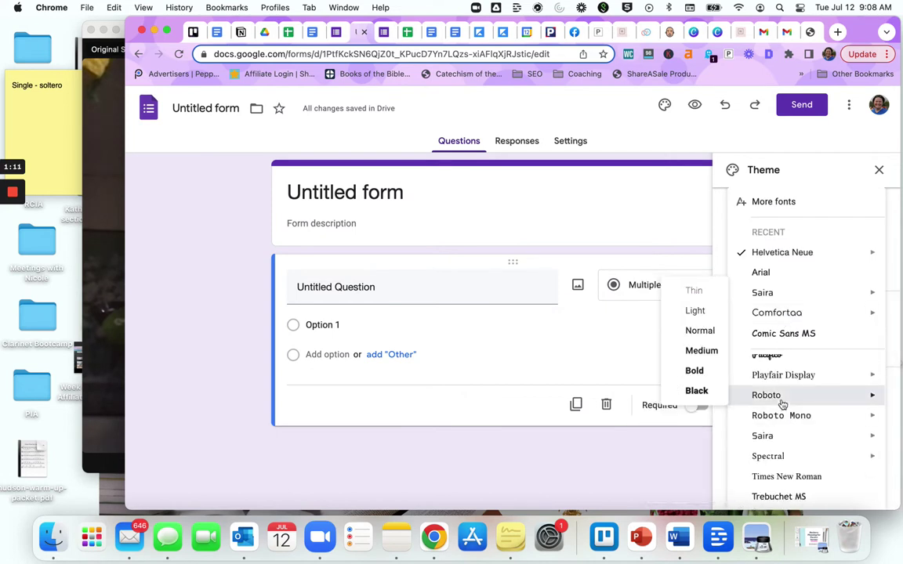
{"action": "left_click", "coordinate": [776, 397]}
{"action": "left_click", "coordinate": [825, 204]}
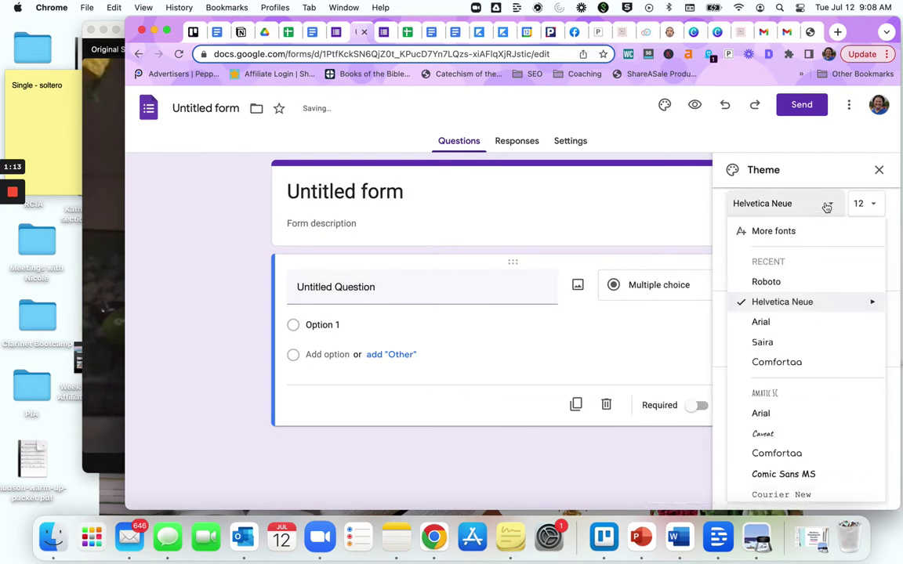
{"action": "scroll", "coordinate": [798, 401], "scroll_direction": "down", "scroll_amount": 5}
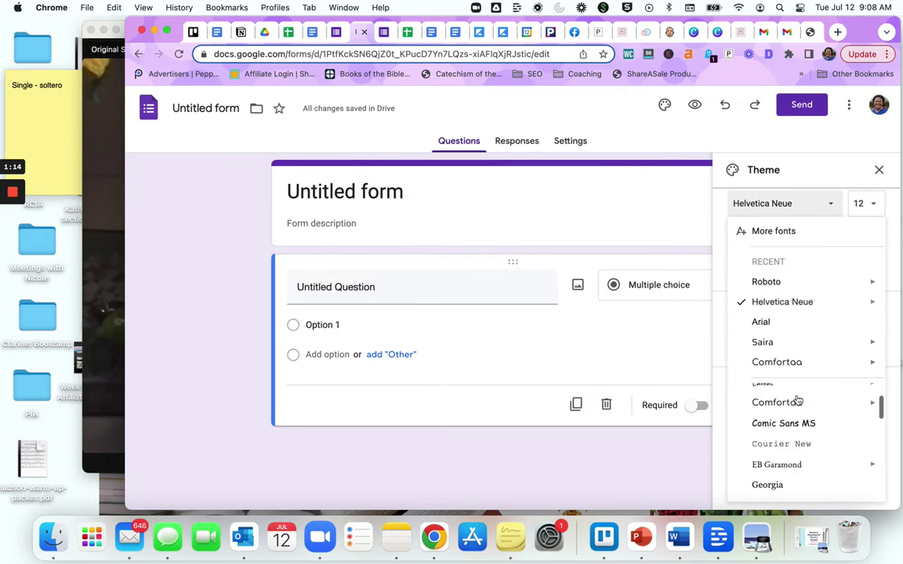
{"action": "left_click", "coordinate": [765, 281]}
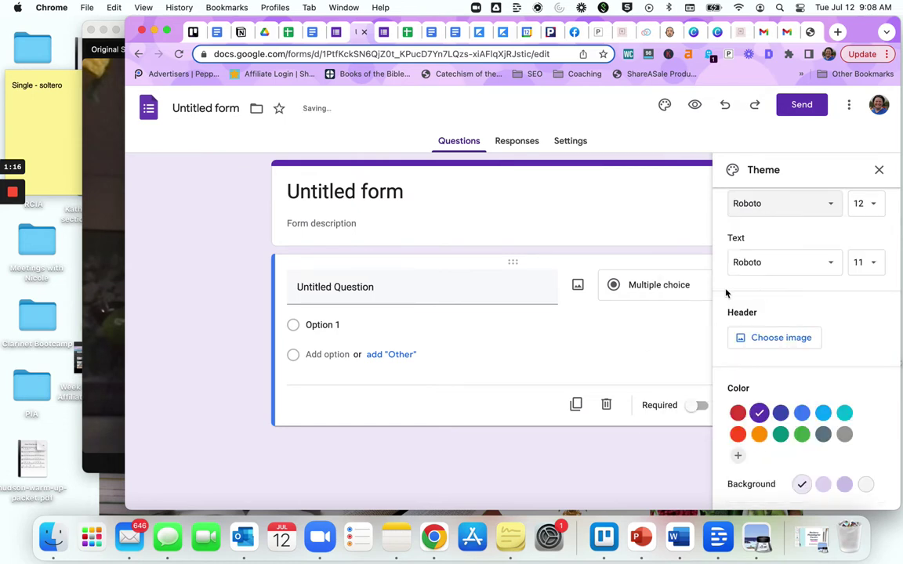
Step: Close the theme panel and make the first question a Short answer titled 'Name'
{"action": "left_click", "coordinate": [880, 171]}
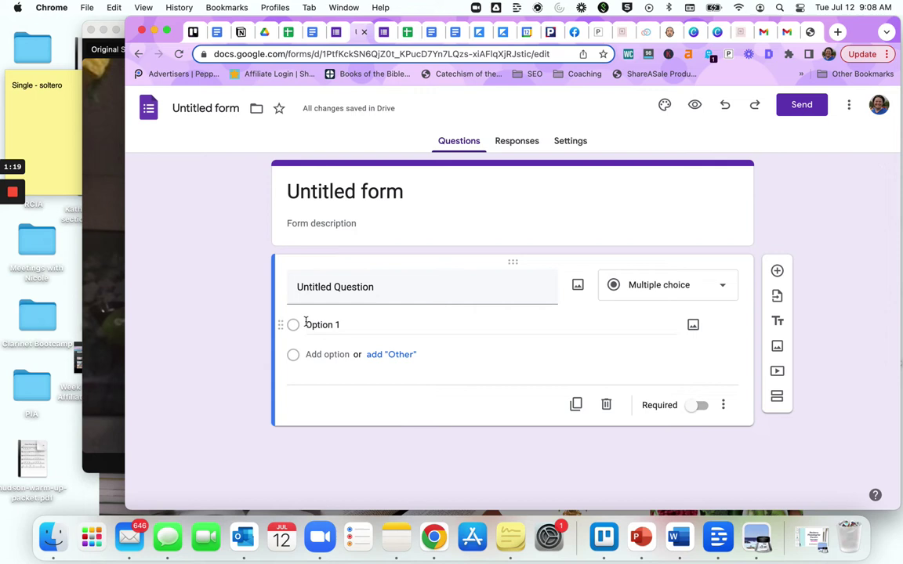
{"action": "left_click", "coordinate": [394, 288]}
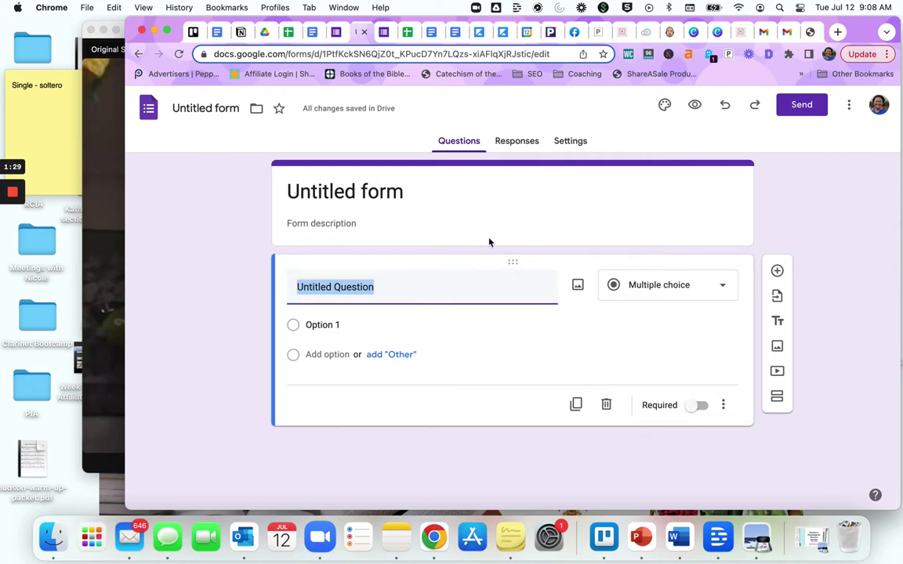
{"action": "type", "text": "Name"}
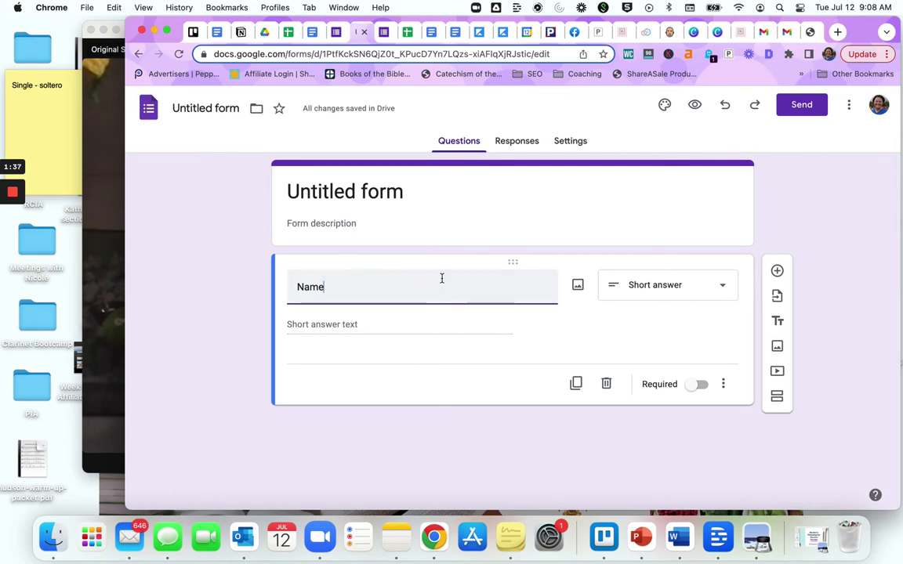
{"action": "left_click", "coordinate": [721, 285]}
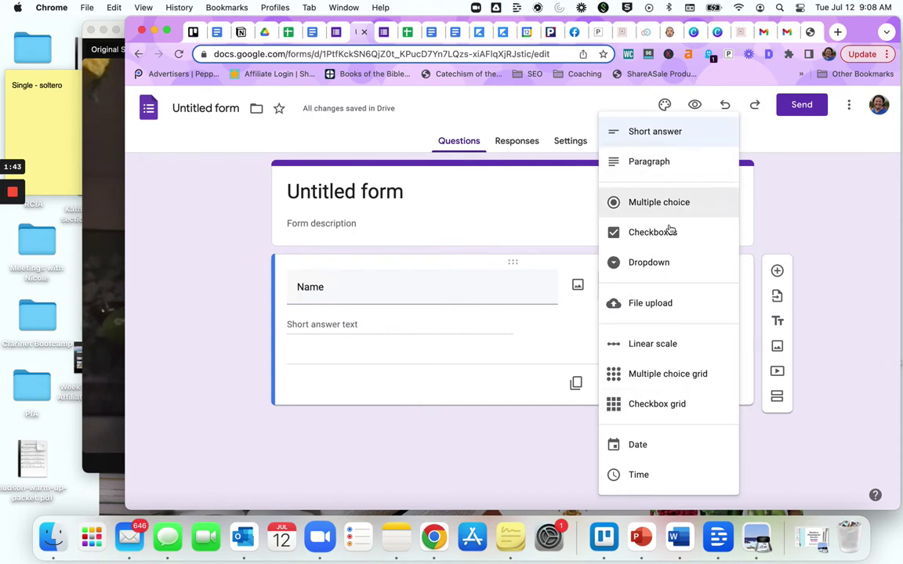
{"action": "left_click", "coordinate": [498, 388]}
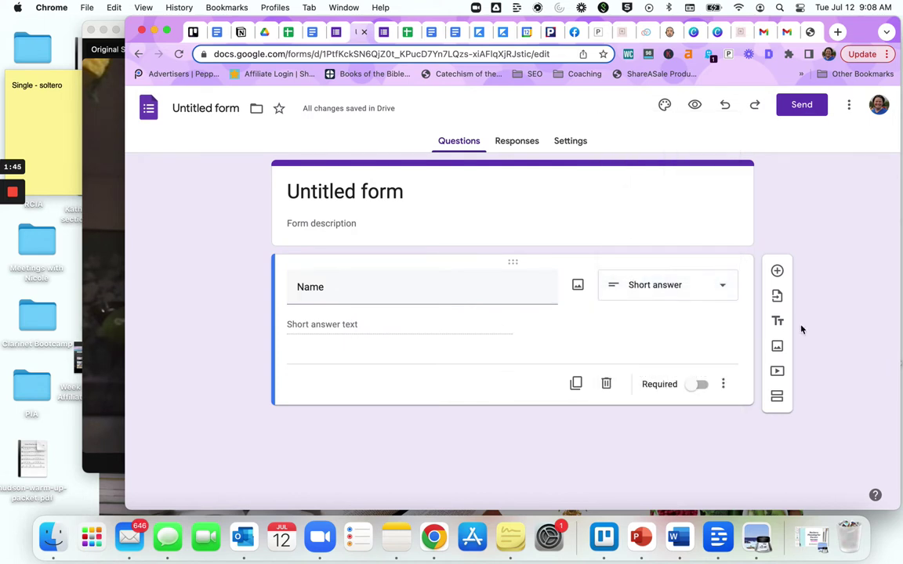
Step: Add a short-answer 'Phone number' question below Name
{"action": "left_click", "coordinate": [778, 272]}
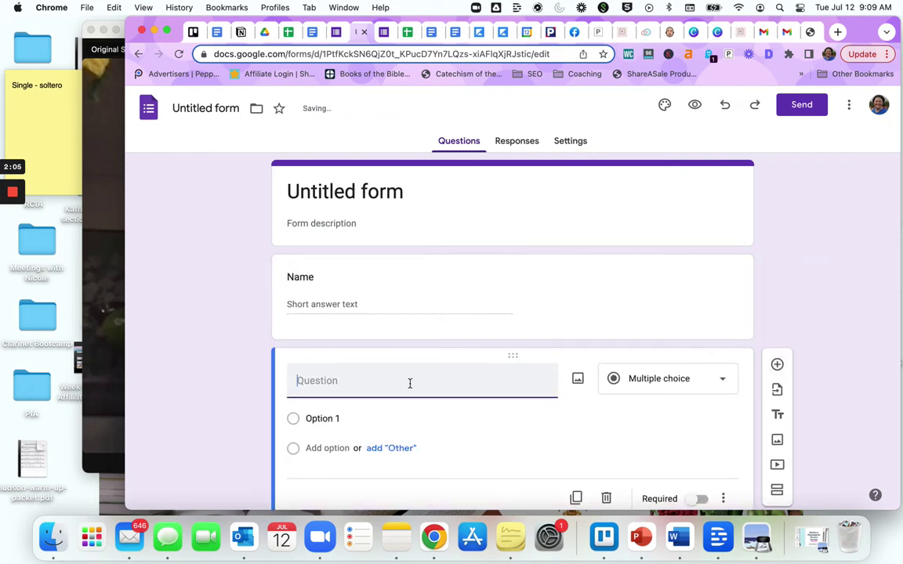
{"action": "type", "text": "Phone number"}
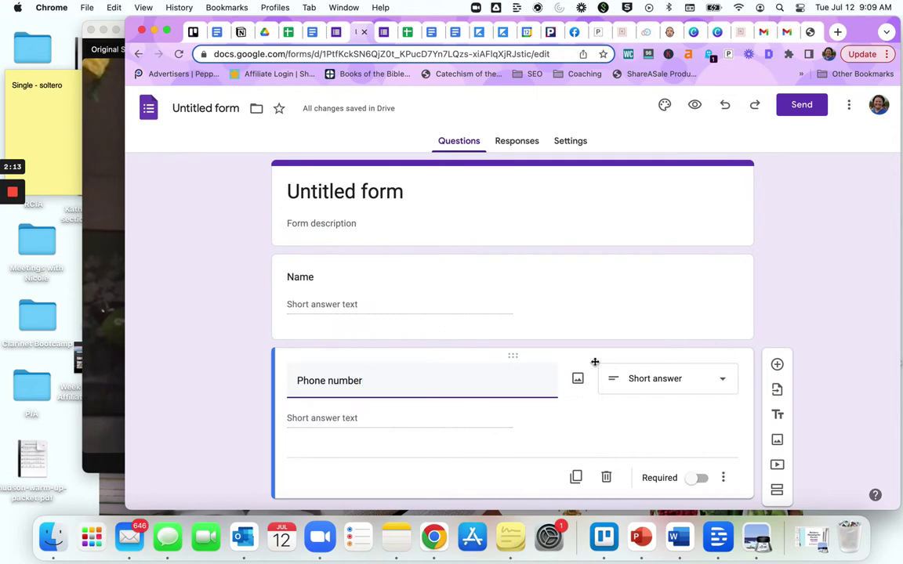
{"action": "scroll", "coordinate": [595, 363], "scroll_direction": "down", "scroll_amount": 1}
Step: Add a Checkboxes question on available days, listing Monday through Saturday in order
{"action": "left_click", "coordinate": [778, 336]}
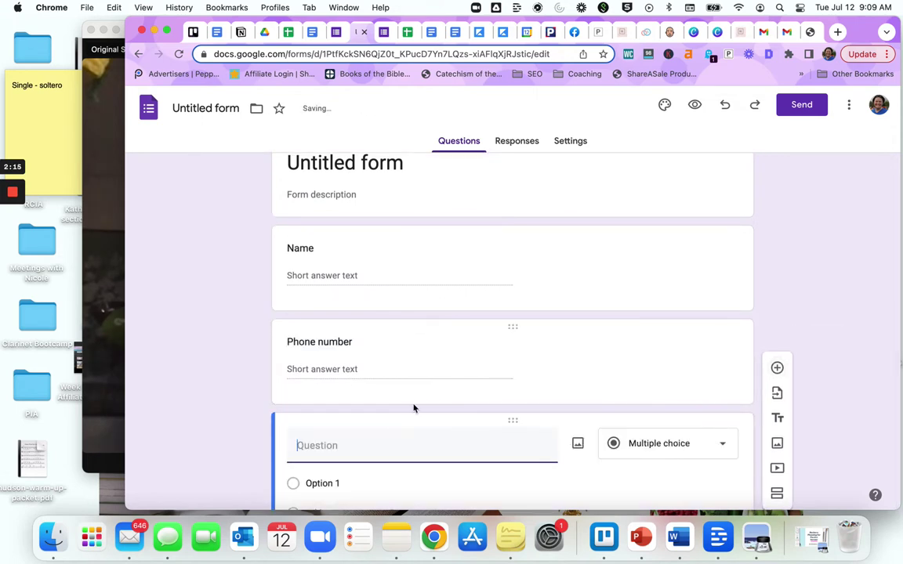
{"action": "type", "text": "What days are you available for lessons?"}
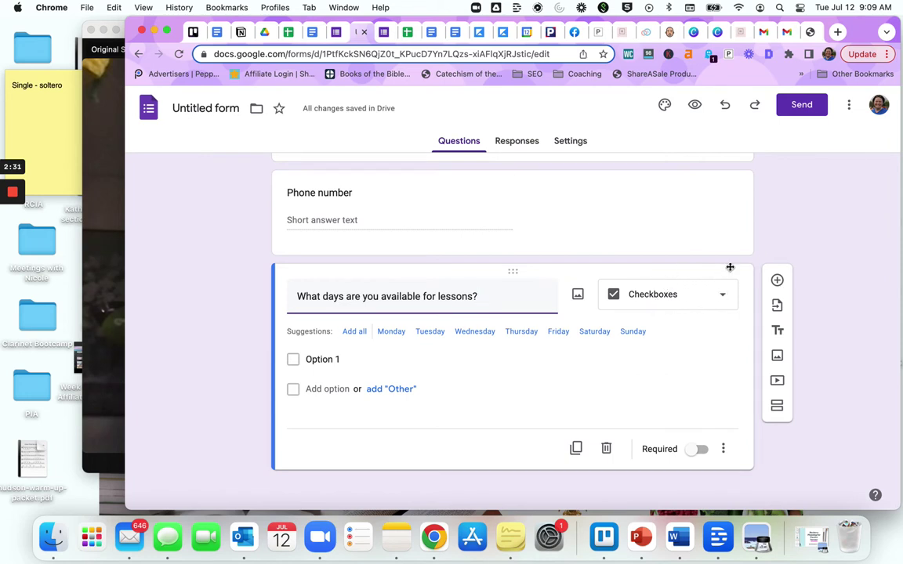
{"action": "left_click", "coordinate": [396, 338]}
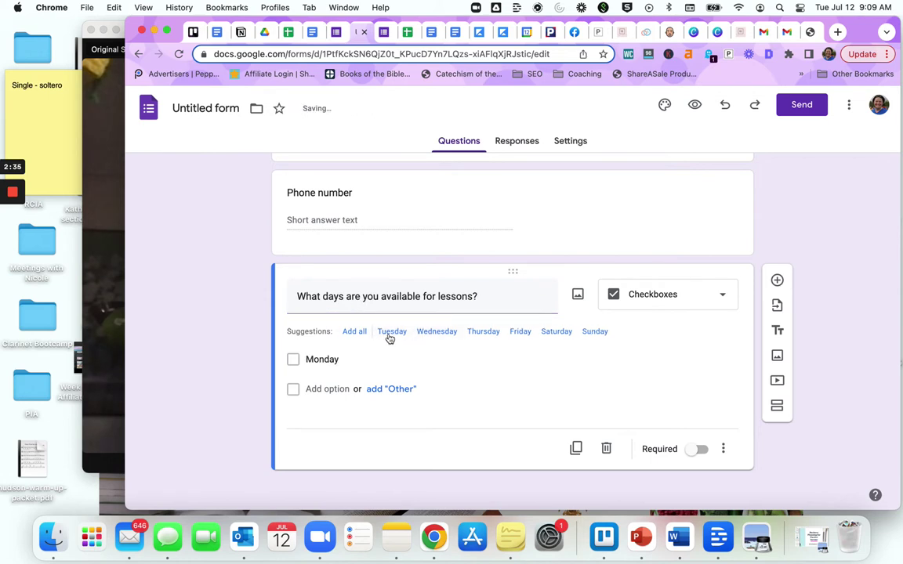
{"action": "left_click", "coordinate": [389, 337]}
{"action": "left_click", "coordinate": [407, 337]}
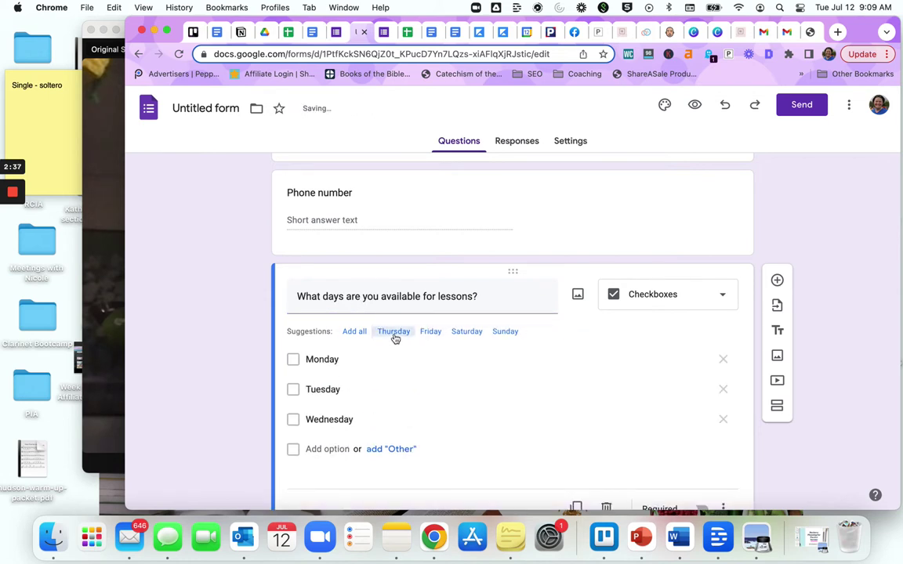
{"action": "left_click", "coordinate": [395, 336]}
{"action": "left_click", "coordinate": [422, 336]}
{"action": "left_click", "coordinate": [389, 332]}
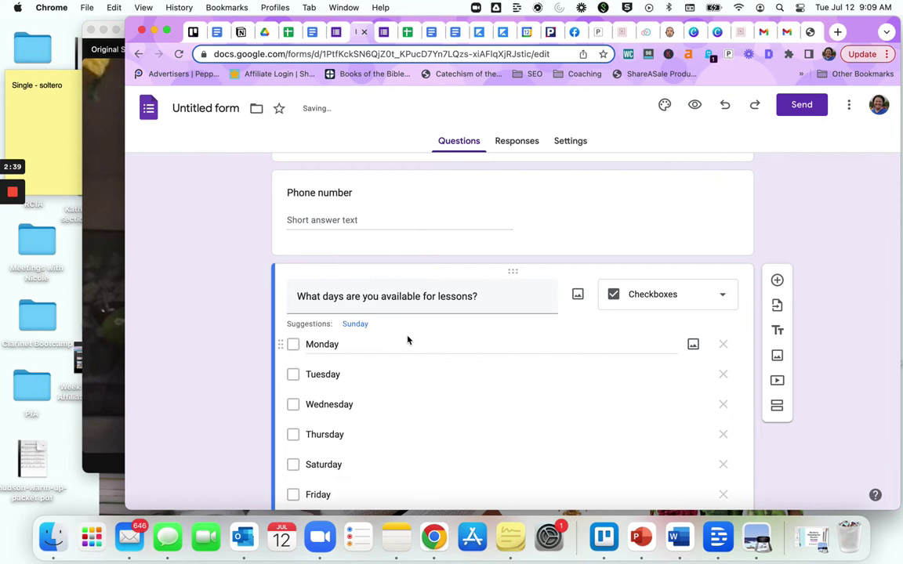
{"action": "scroll", "coordinate": [408, 353], "scroll_direction": "down", "scroll_amount": 4}
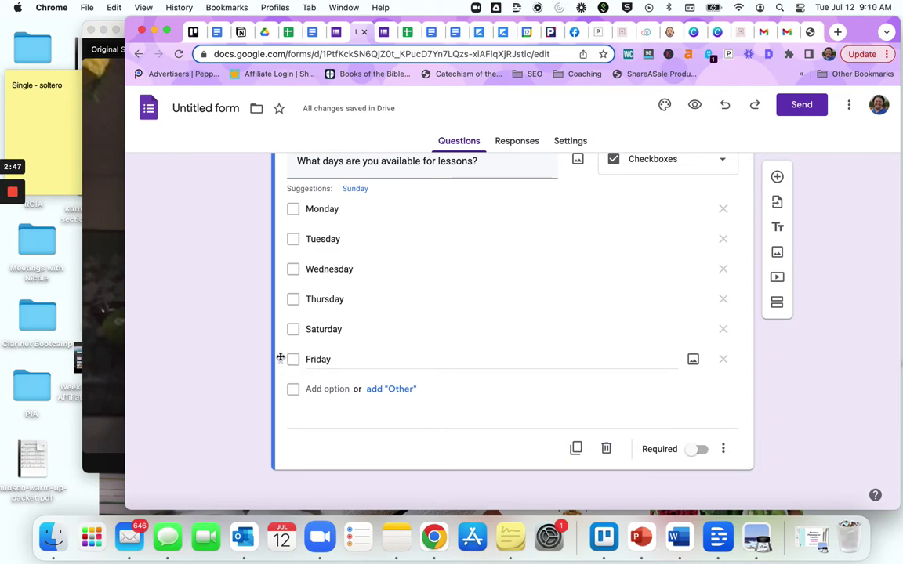
{"action": "left_click_drag", "start_coordinate": [279, 357], "coordinate": [288, 327]}
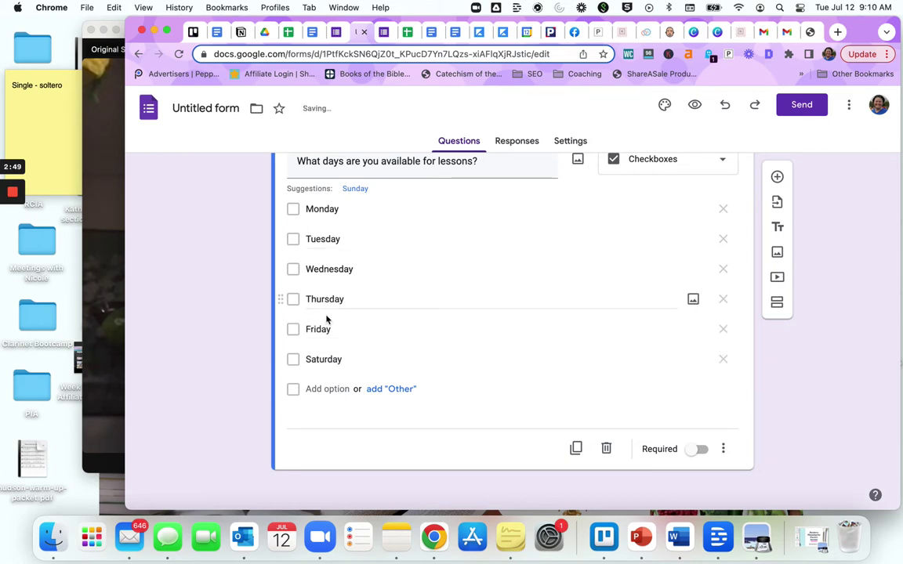
{"action": "scroll", "coordinate": [369, 248], "scroll_direction": "up", "scroll_amount": 2}
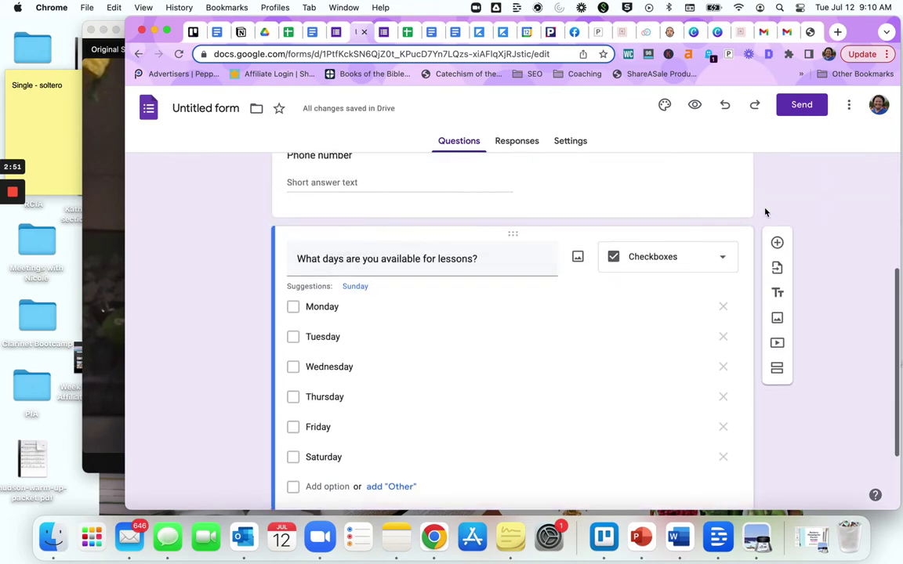
Step: Add the question 'What times are you available for lessons?' as a Checkboxes question
{"action": "left_click", "coordinate": [777, 242]}
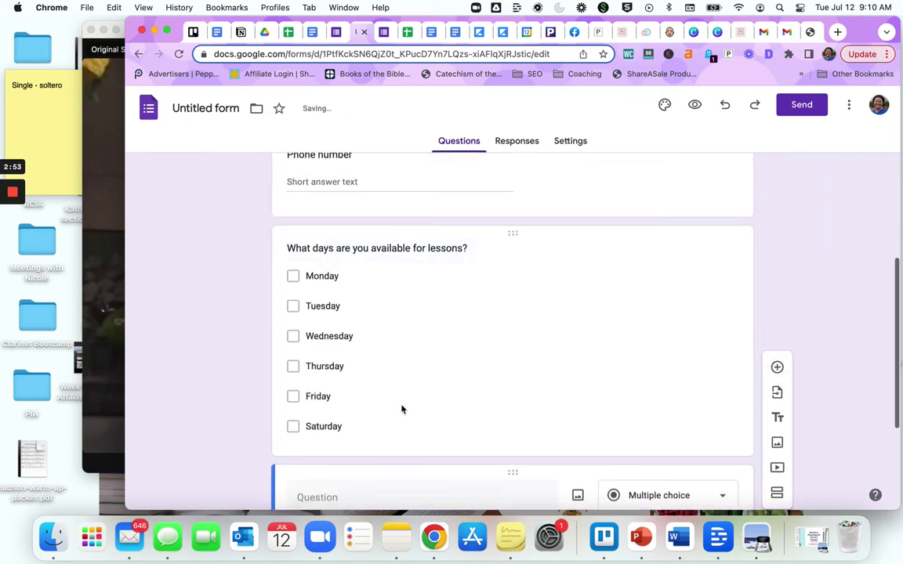
{"action": "type", "text": "what le"}
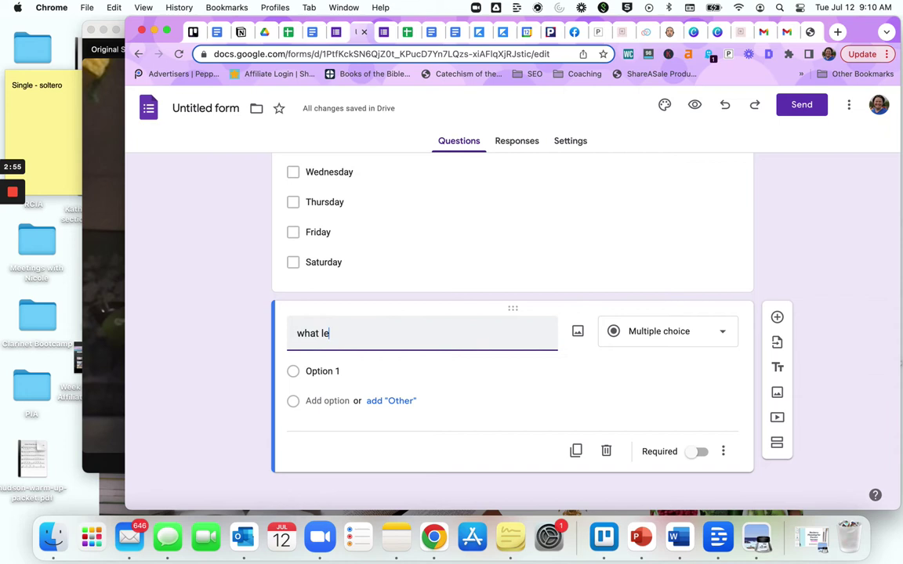
{"action": "key", "text": "BackSpace"}
{"action": "key", "text": "BackSpace"}
{"action": "type", "text": "What times a"}
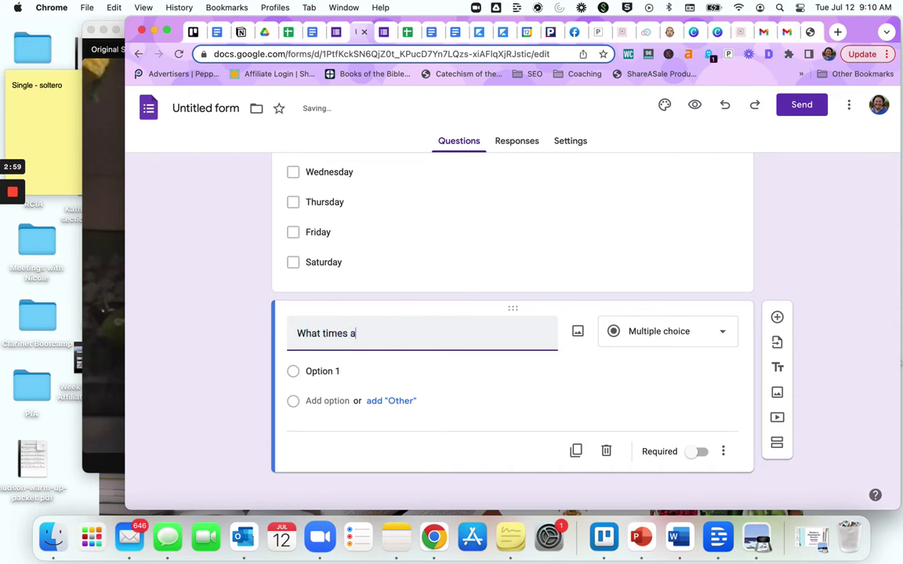
{"action": "type", "text": "re you available for lessons?"}
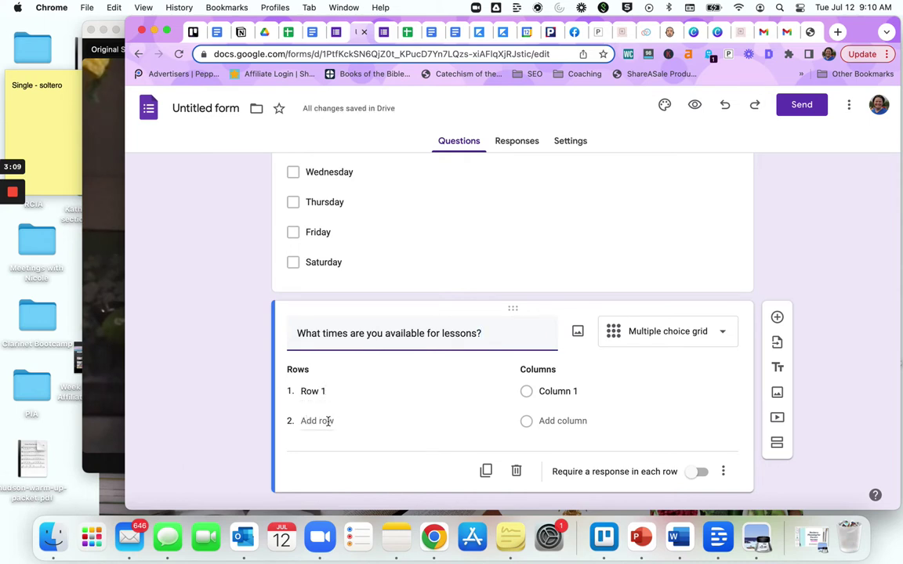
{"action": "left_click", "coordinate": [725, 334]}
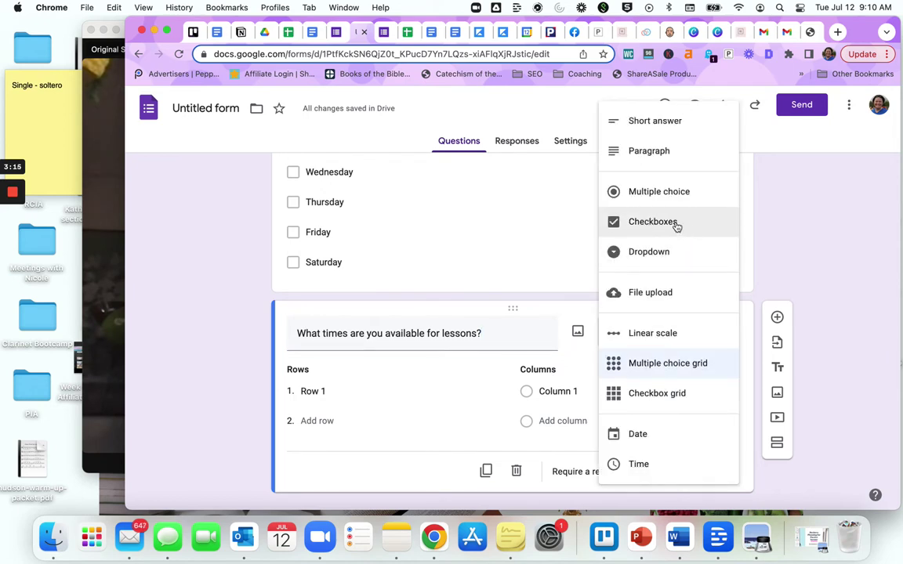
{"action": "left_click", "coordinate": [672, 229]}
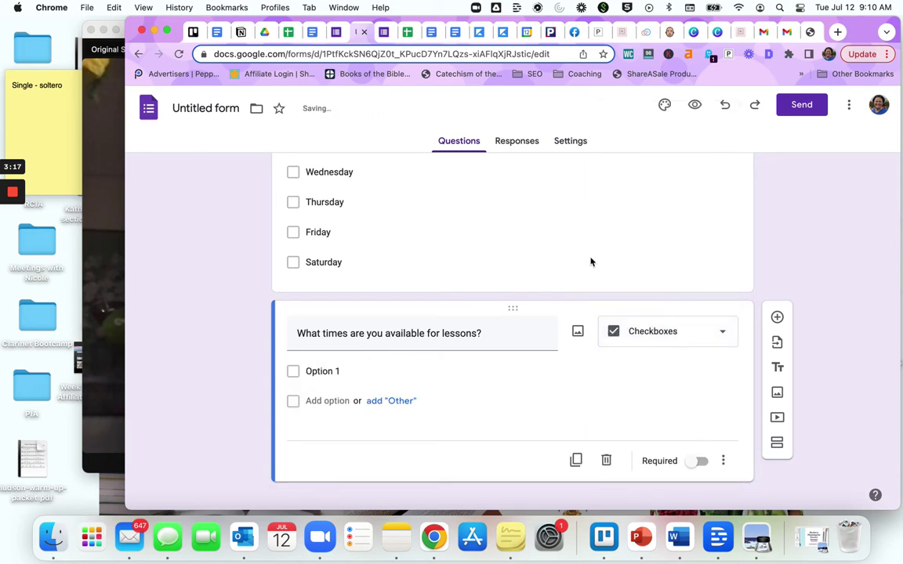
Step: Enter answers 2-4, 4-6 and 6-8, switch to Multiple choice, and add an Other option
{"action": "left_click", "coordinate": [345, 373]}
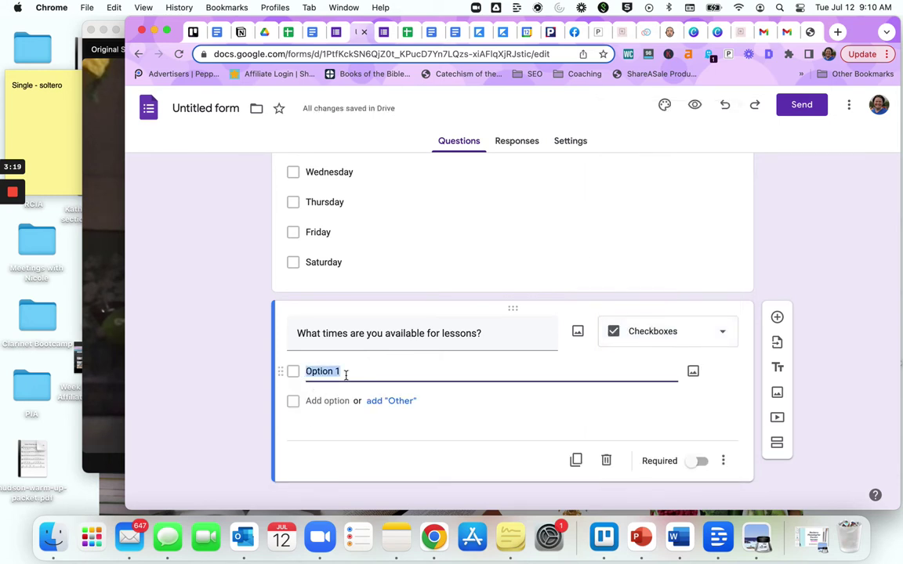
{"action": "type", "text": "2-4"}
{"action": "key", "text": "Return"}
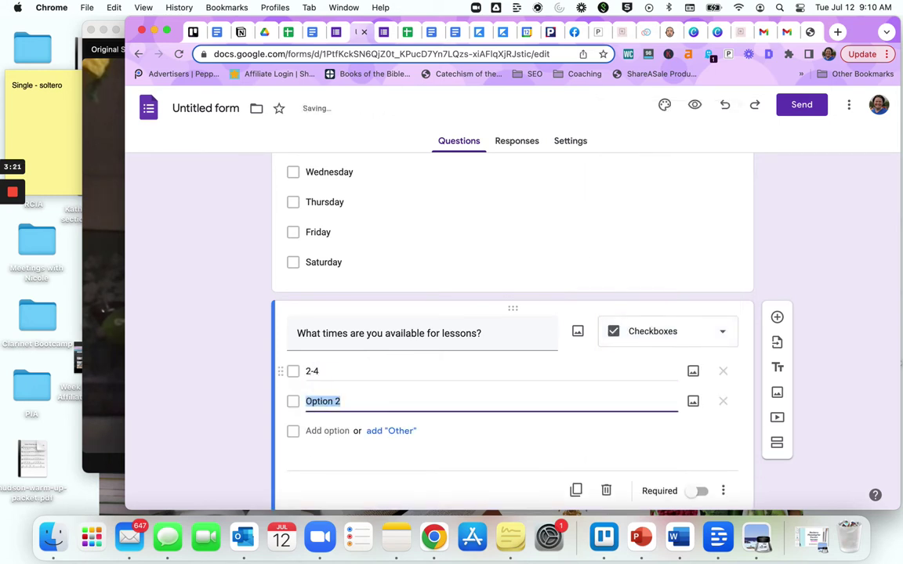
{"action": "type", "text": "4-6"}
{"action": "key", "text": "Return"}
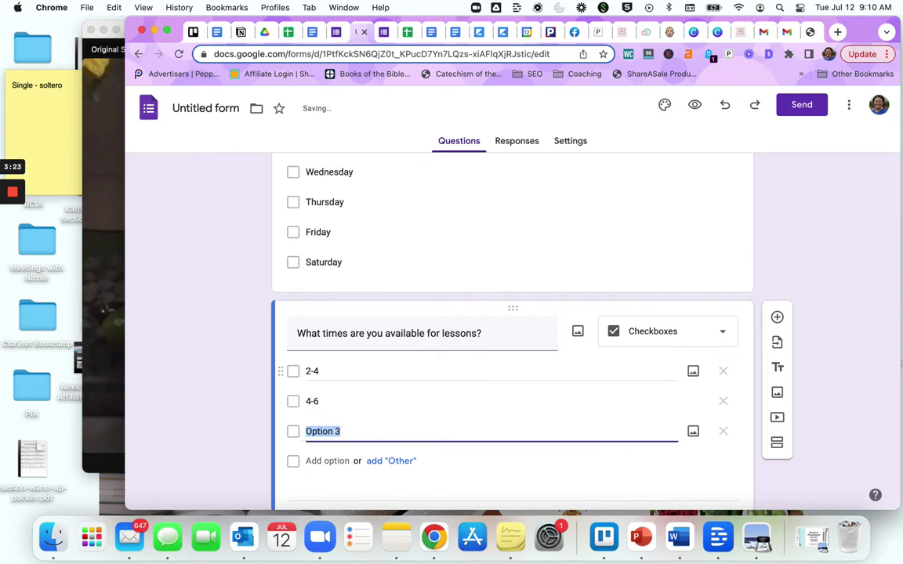
{"action": "type", "text": "6-8"}
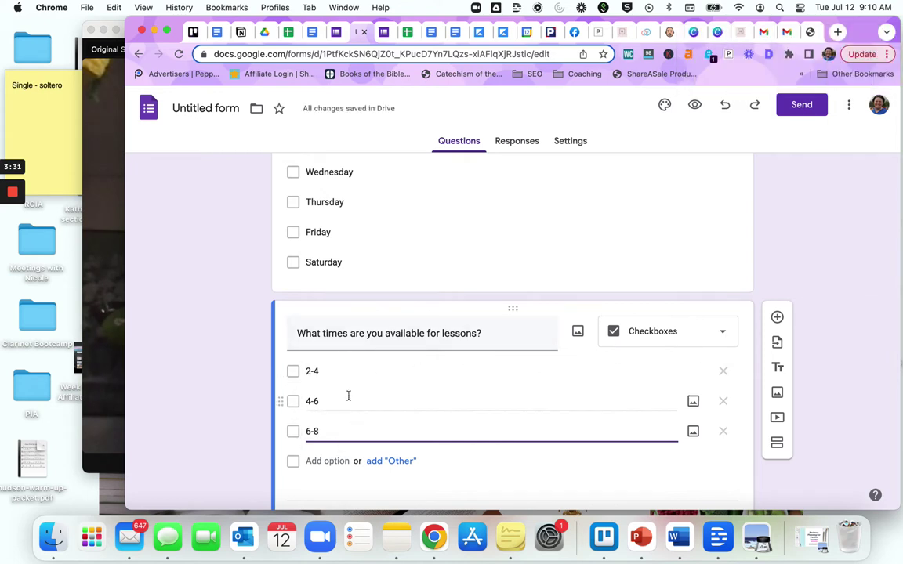
{"action": "left_click", "coordinate": [725, 333]}
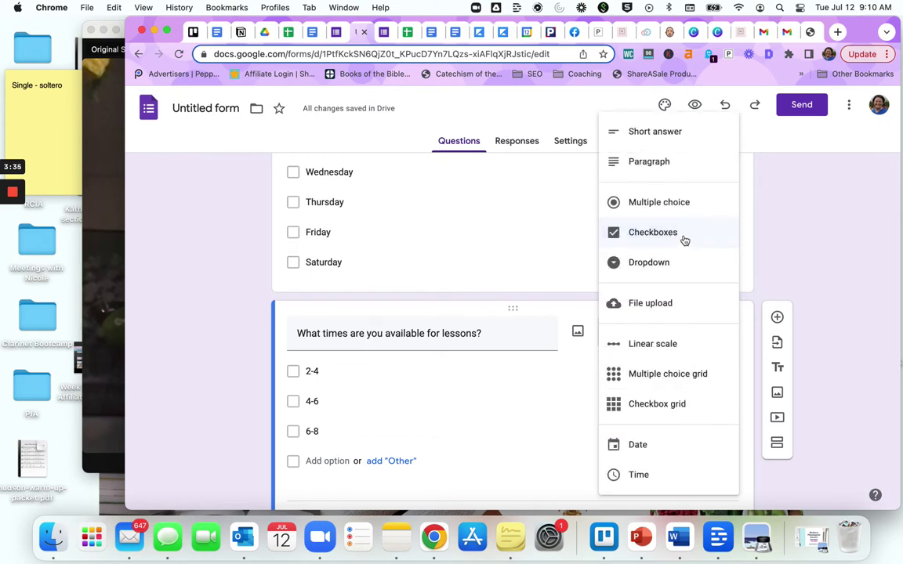
{"action": "left_click", "coordinate": [627, 202]}
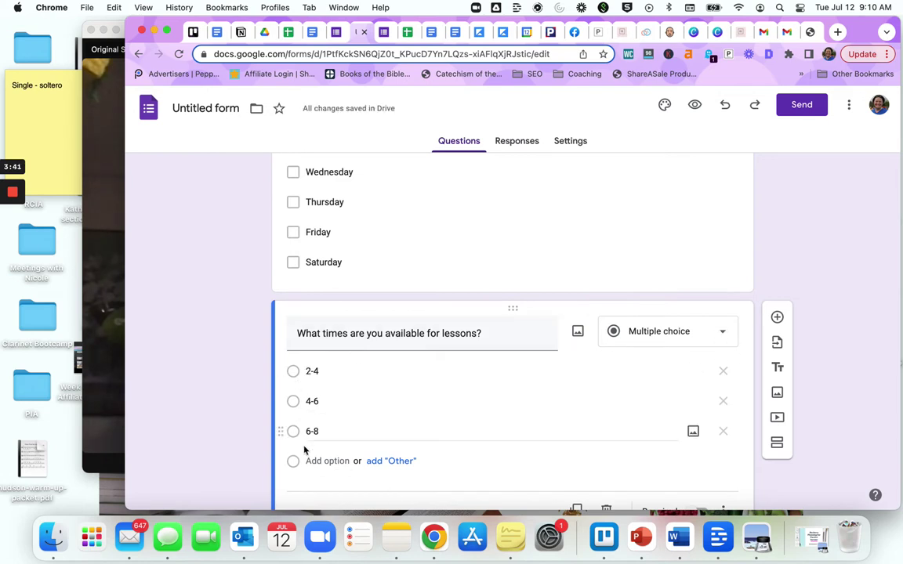
{"action": "left_click", "coordinate": [391, 461]}
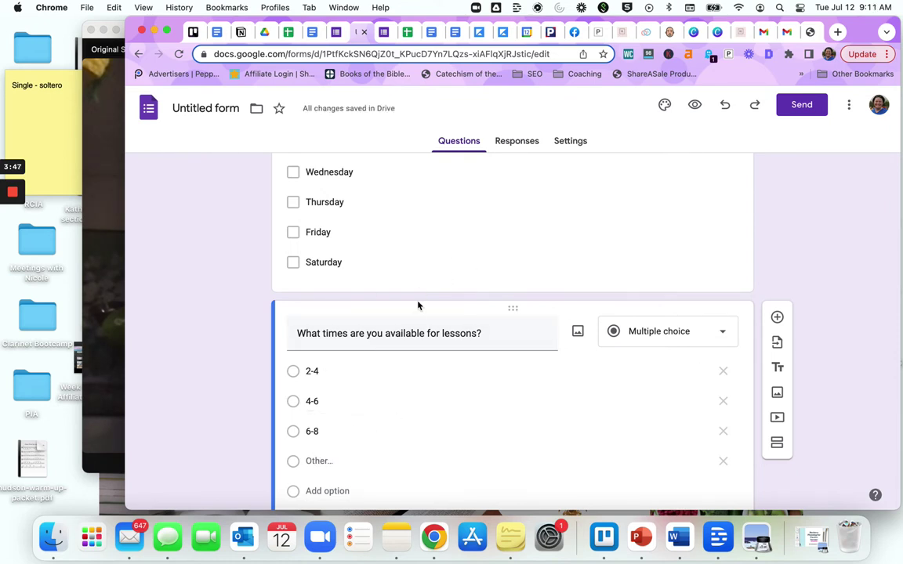
{"action": "scroll", "coordinate": [560, 367], "scroll_direction": "down", "scroll_amount": 3}
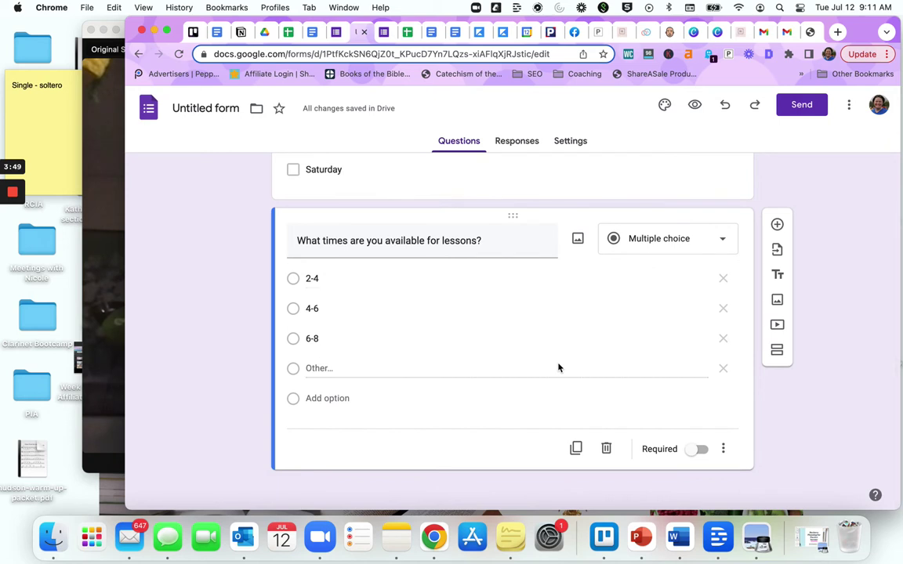
Step: Add the question 'Would you like to provide a testimonial?', correcting its spelling
{"action": "left_click", "coordinate": [779, 225]}
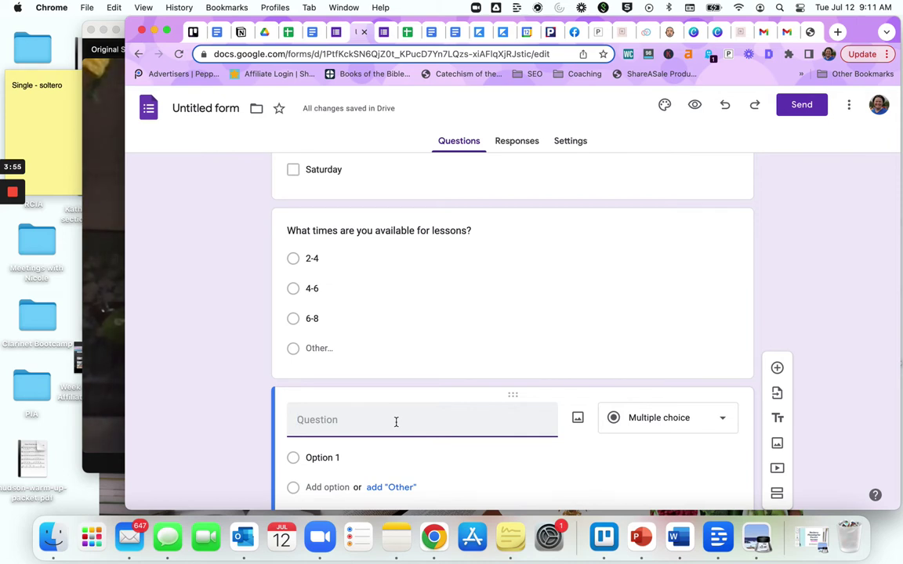
{"action": "type", "text": "Wou"}
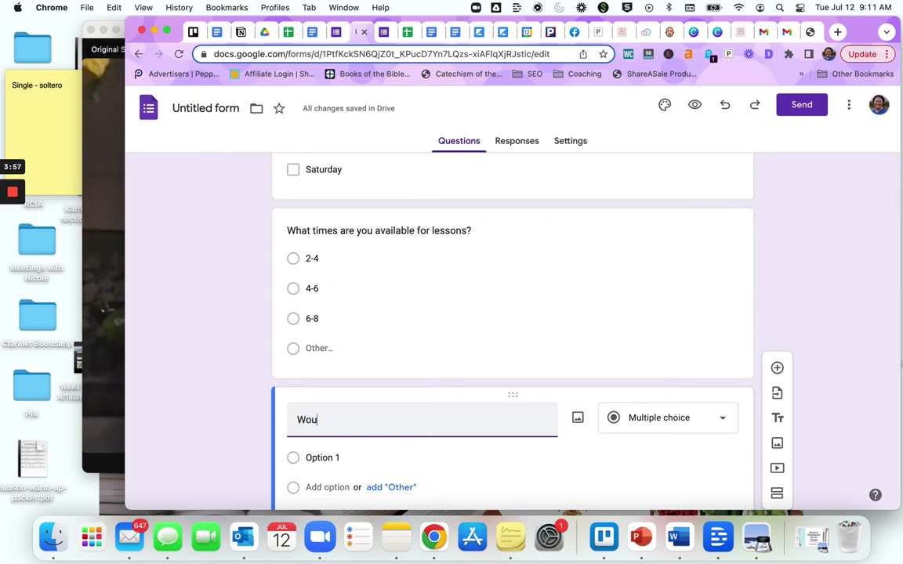
{"action": "type", "text": "ld you like "}
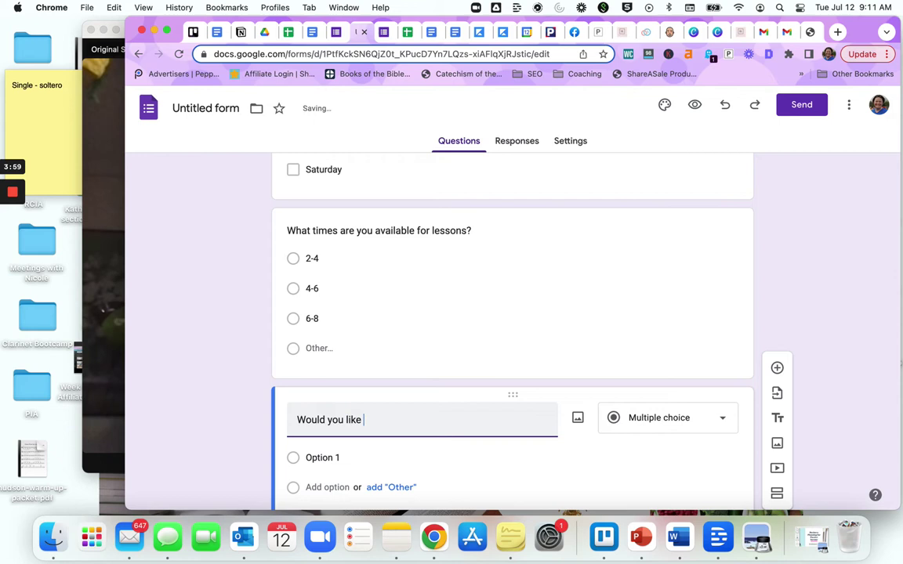
{"action": "type", "text": "to provide a"}
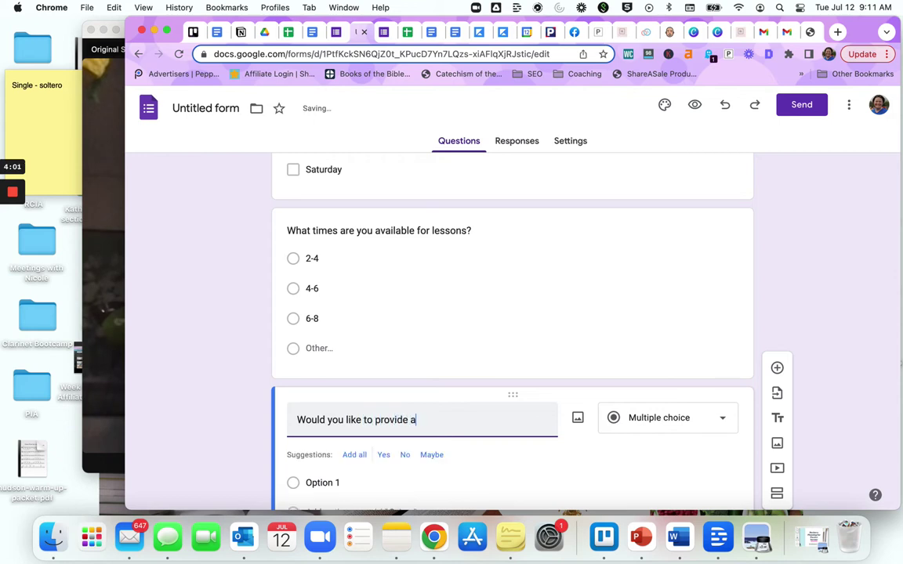
{"action": "type", "text": " testimonal "}
{"action": "type", "text": "fo"}
{"action": "key", "text": "BackSpace"}
{"action": "key", "text": "BackSpace"}
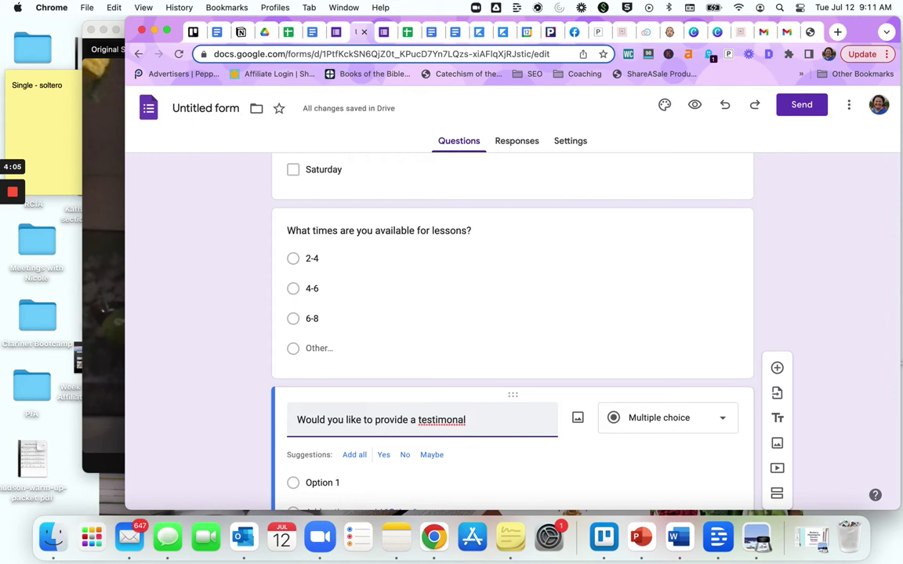
{"action": "left_click", "coordinate": [439, 419]}
{"action": "key", "text": "BackSpace"}
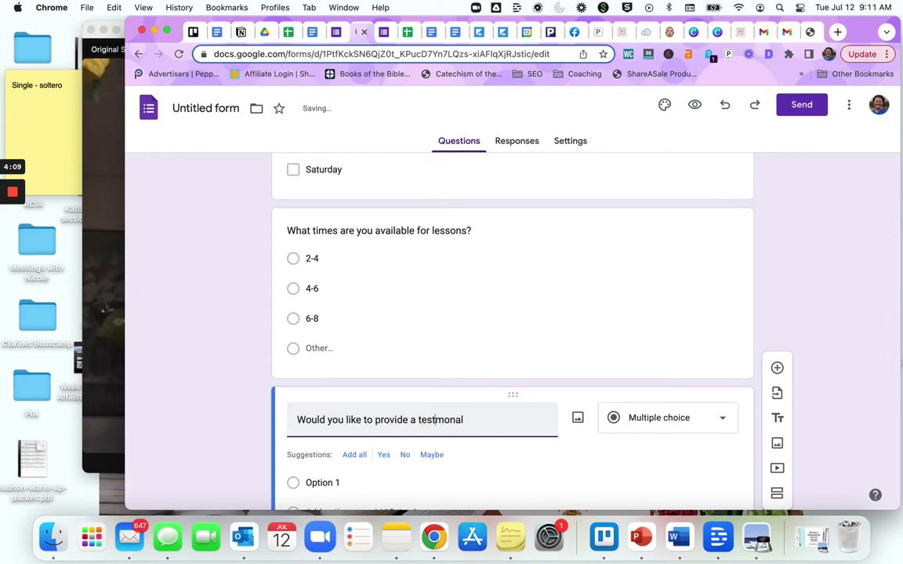
{"action": "type", "text": "a"}
{"action": "key", "text": "BackSpace"}
{"action": "type", "text": "i"}
{"action": "key", "text": "Right"}
{"action": "key", "text": "Right"}
{"action": "key", "text": "Right"}
{"action": "type", "text": "i"}
{"action": "left_click", "coordinate": [482, 421]}
Step: Set the testimonial question's type to Paragraph
{"action": "scroll", "coordinate": [546, 355], "scroll_direction": "down", "scroll_amount": 3}
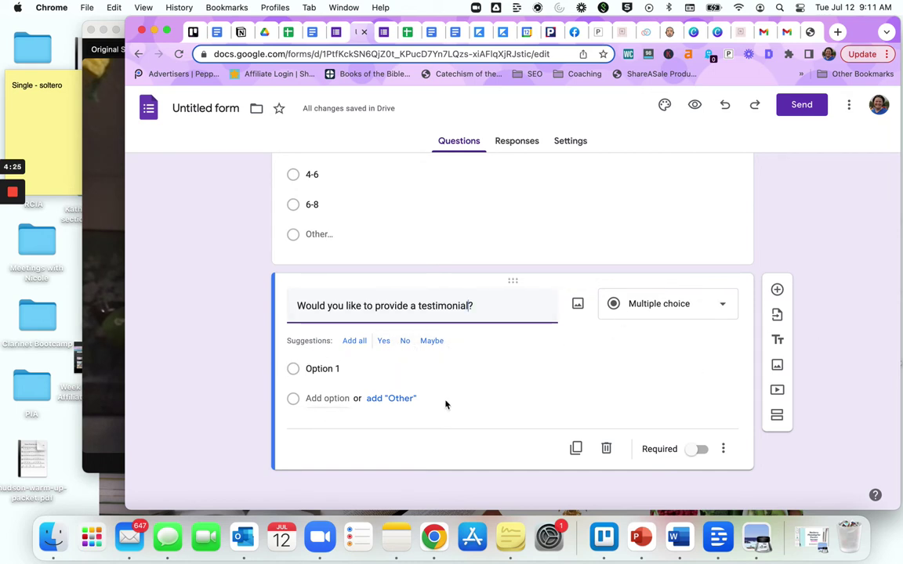
{"action": "left_click", "coordinate": [730, 304]}
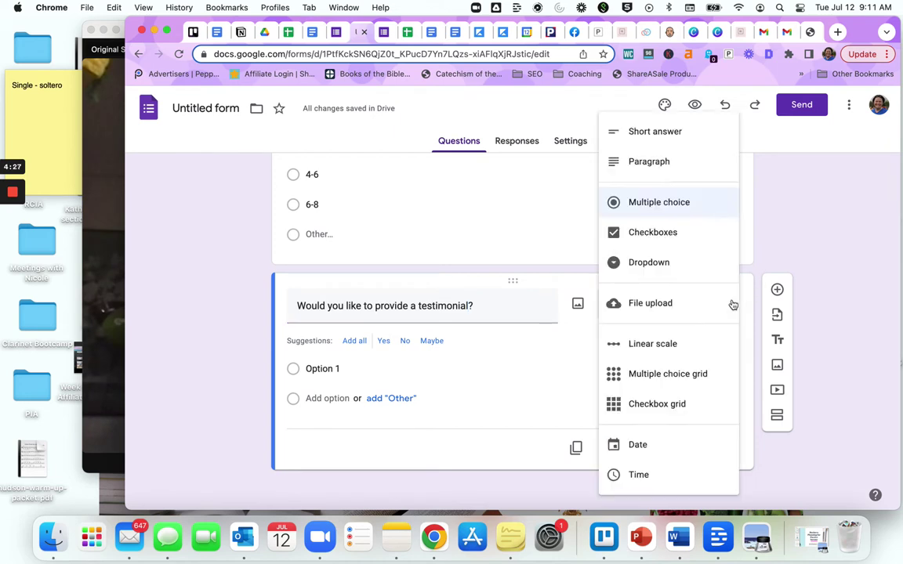
{"action": "left_click", "coordinate": [656, 169]}
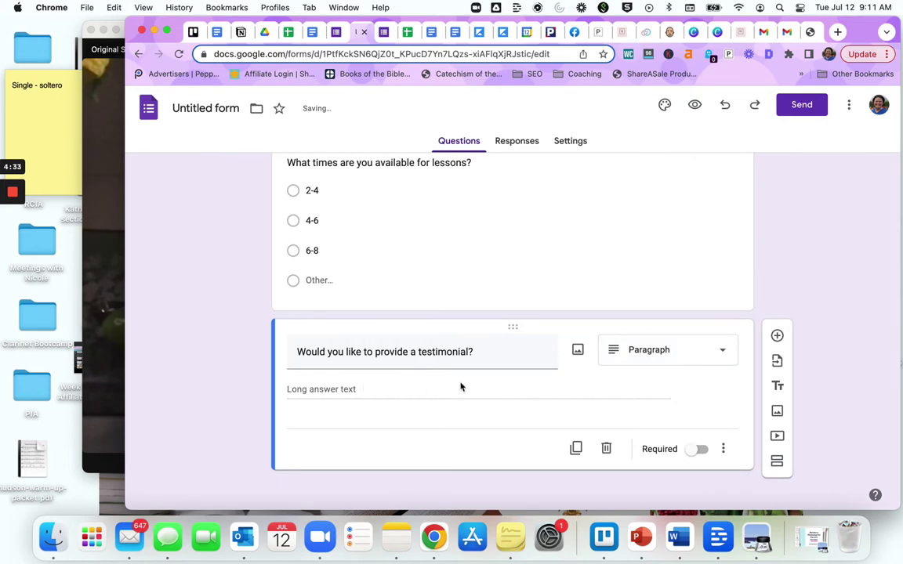
Step: Mark the lesson-times and lesson-days questions as required
{"action": "scroll", "coordinate": [655, 227], "scroll_direction": "up", "scroll_amount": 10}
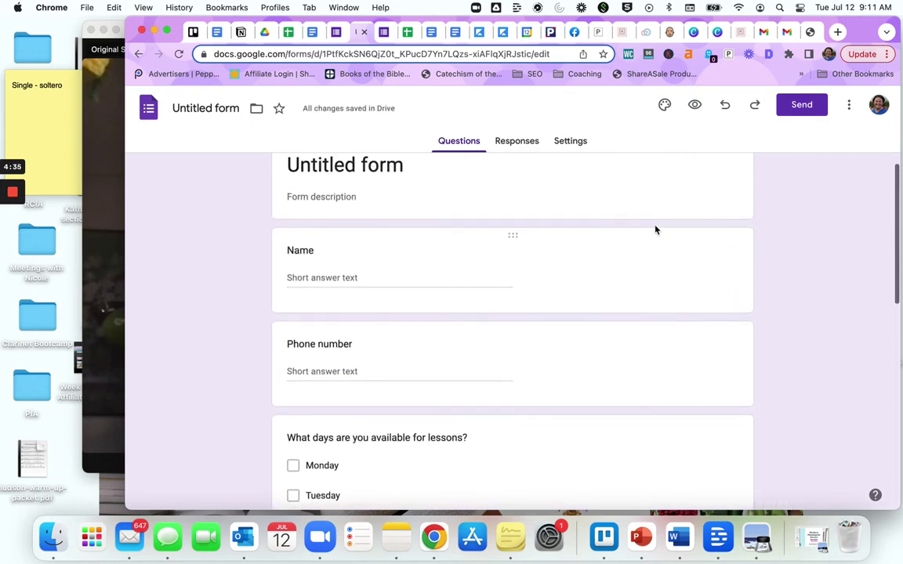
{"action": "scroll", "coordinate": [655, 230], "scroll_direction": "down", "scroll_amount": 3}
{"action": "scroll", "coordinate": [655, 228], "scroll_direction": "down", "scroll_amount": 6}
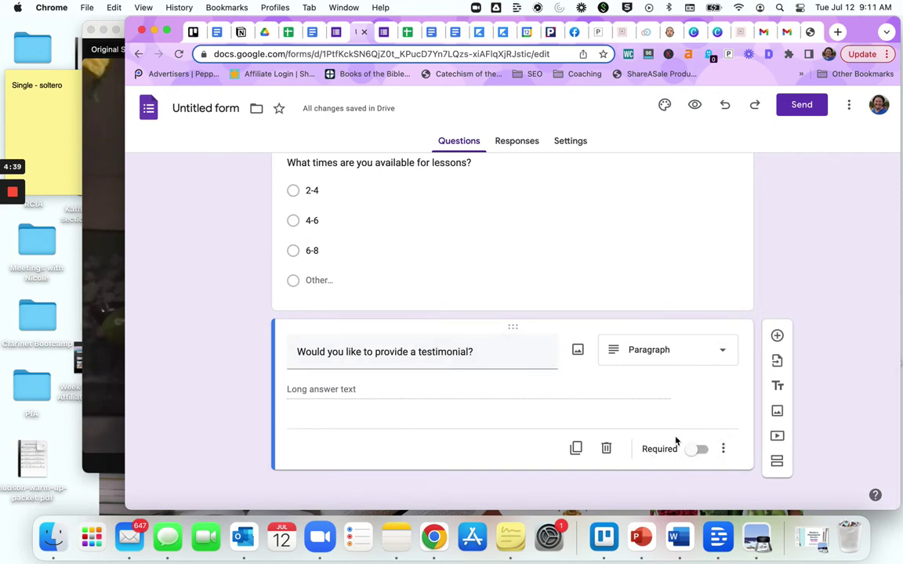
{"action": "scroll", "coordinate": [603, 294], "scroll_direction": "up", "scroll_amount": 3}
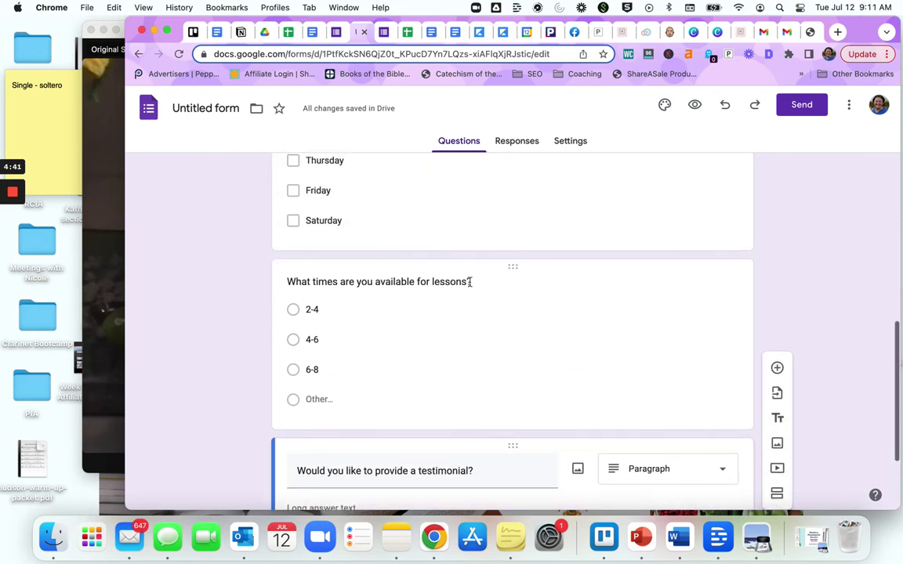
{"action": "left_click", "coordinate": [547, 379]}
{"action": "scroll", "coordinate": [737, 430], "scroll_direction": "down", "scroll_amount": 2}
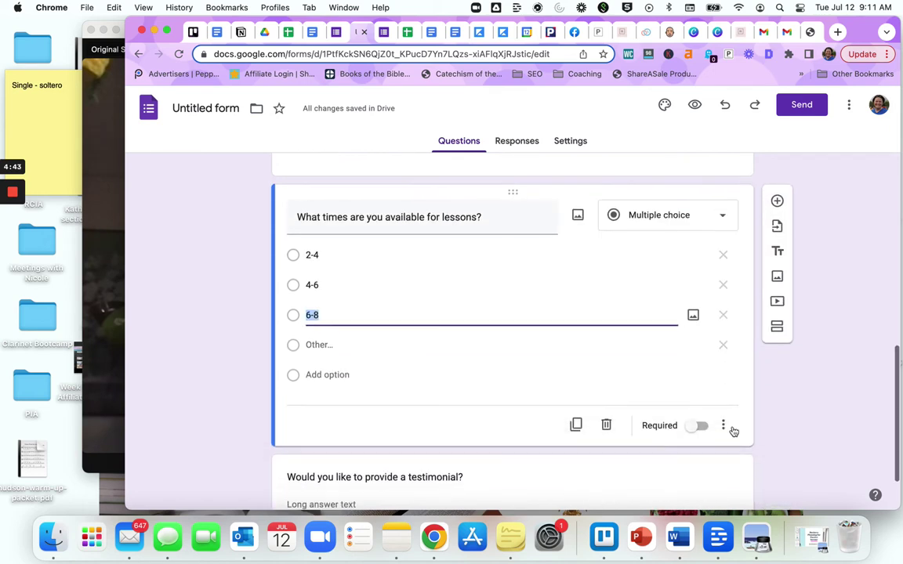
{"action": "left_click", "coordinate": [697, 427]}
{"action": "scroll", "coordinate": [611, 314], "scroll_direction": "up", "scroll_amount": 5}
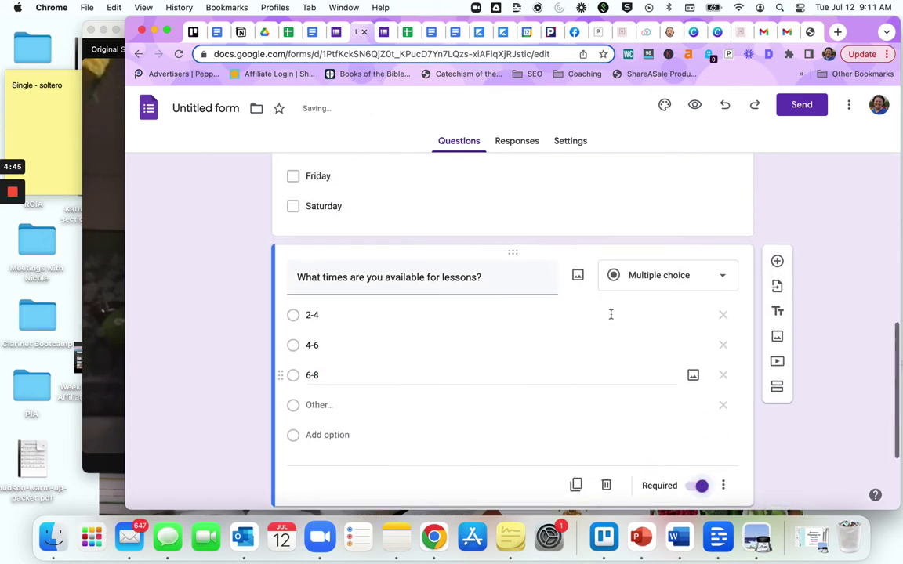
{"action": "left_click", "coordinate": [612, 319]}
{"action": "scroll", "coordinate": [671, 403], "scroll_direction": "down", "scroll_amount": 3}
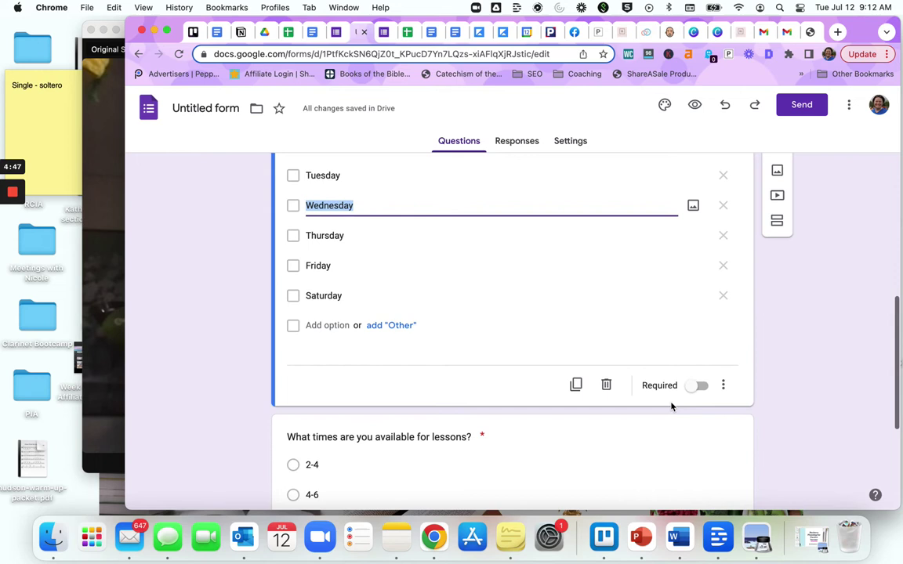
{"action": "left_click", "coordinate": [685, 388]}
Step: Mark the Phone number and Name questions as required
{"action": "scroll", "coordinate": [646, 317], "scroll_direction": "up", "scroll_amount": 8}
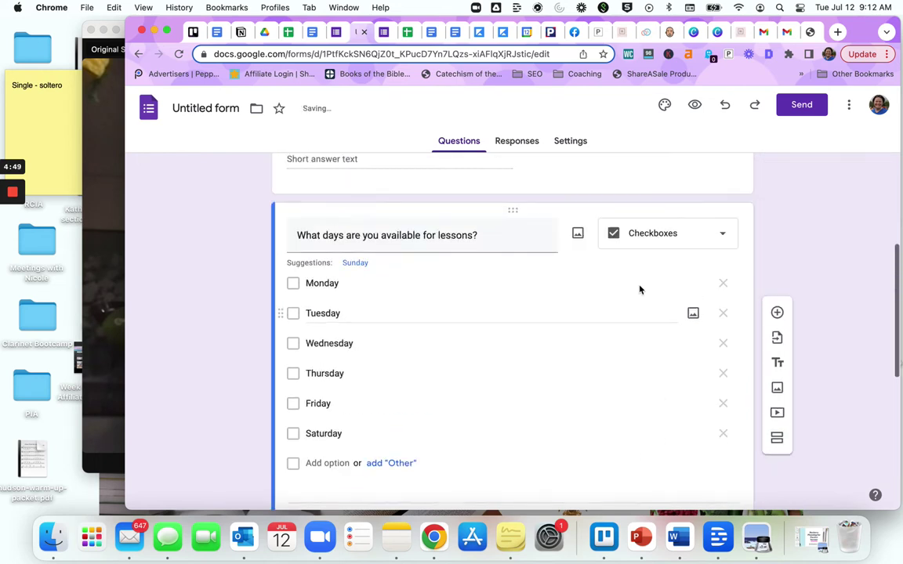
{"action": "left_click", "coordinate": [572, 346]}
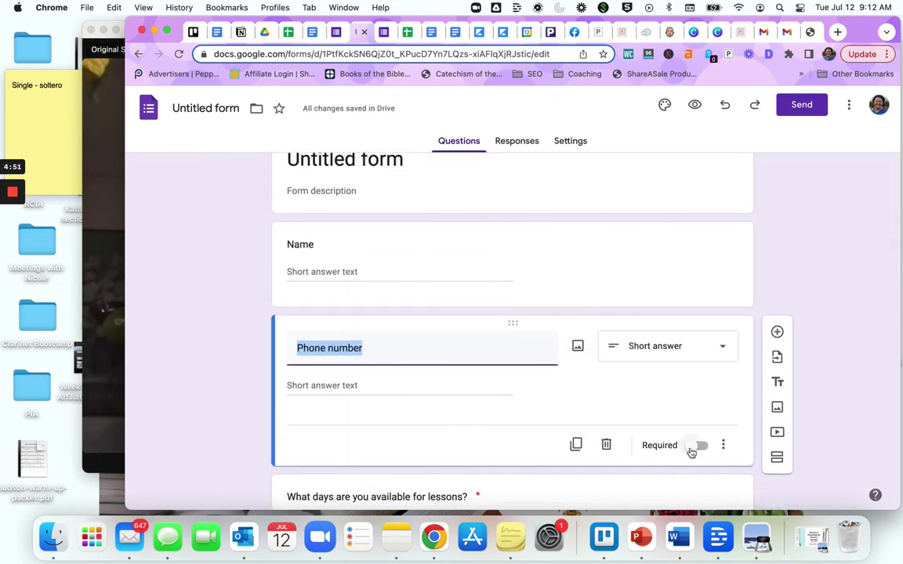
{"action": "left_click", "coordinate": [692, 446]}
{"action": "left_click", "coordinate": [522, 268]}
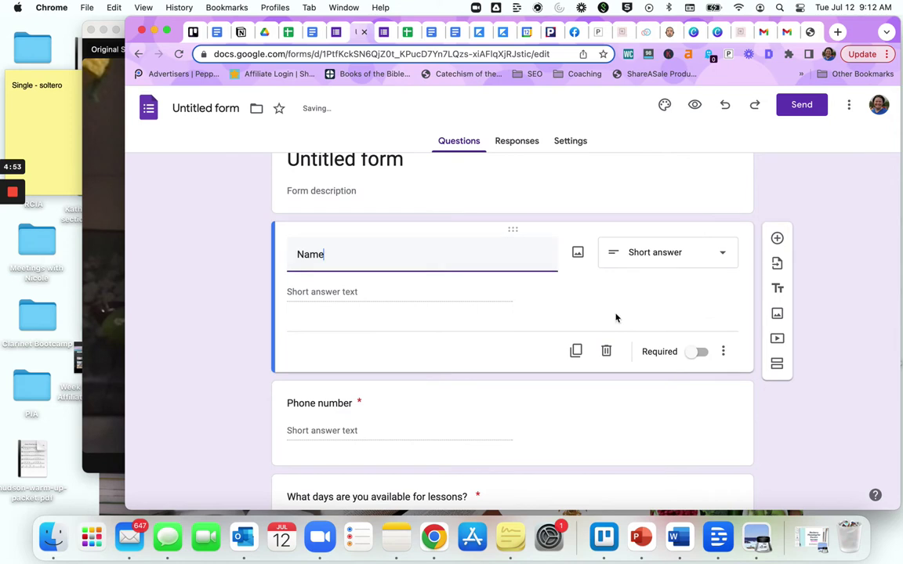
{"action": "left_click", "coordinate": [694, 352]}
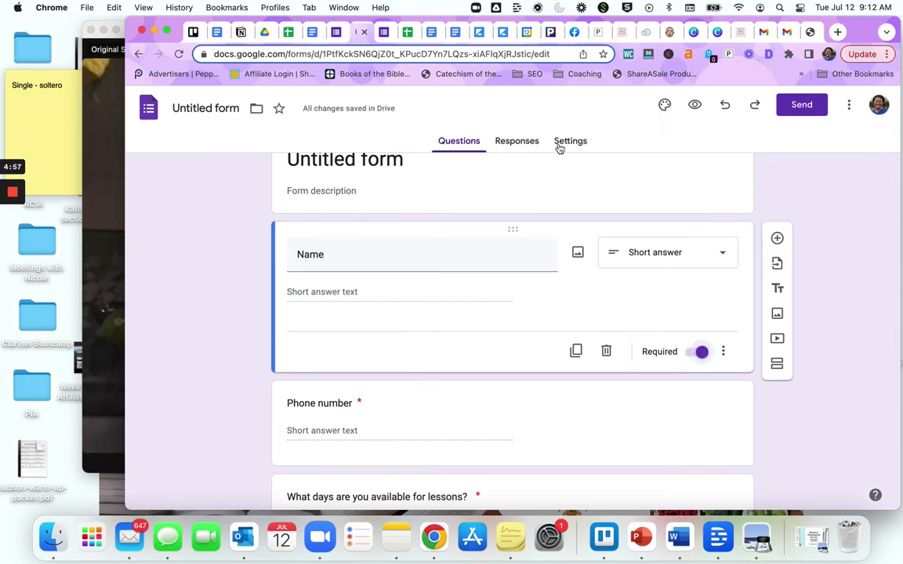
Step: Rename the form from 'Untitled form' to 'Fall Lessons 2022'
{"action": "scroll", "coordinate": [491, 187], "scroll_direction": "up", "scroll_amount": 1}
{"action": "left_click", "coordinate": [389, 188]}
{"action": "left_click_drag", "start_coordinate": [424, 186], "coordinate": [264, 188]}
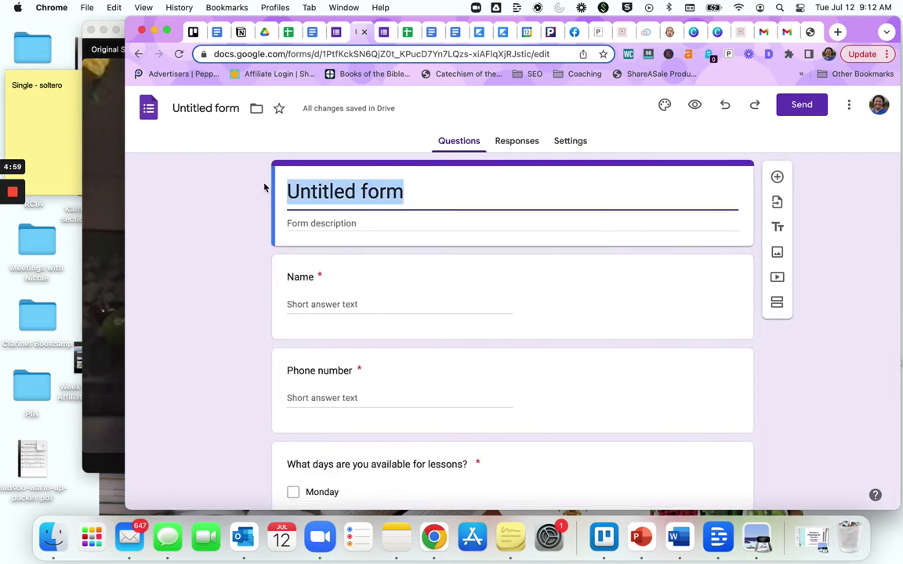
{"action": "type", "text": "Fall "}
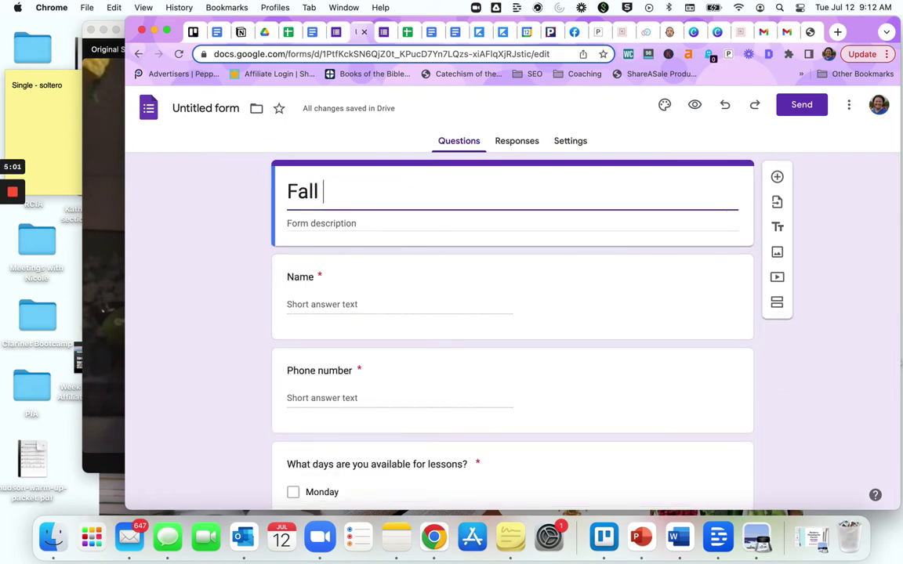
{"action": "type", "text": "Lesssons"}
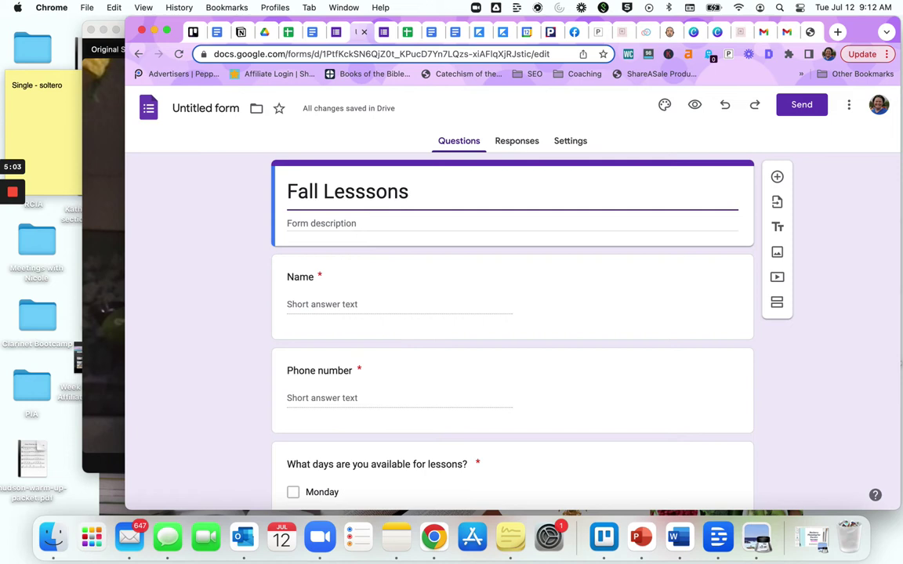
{"action": "key", "text": "BackSpace"}
{"action": "key", "text": "BackSpace"}
{"action": "key", "text": "BackSpace"}
{"action": "key", "text": "BackSpace"}
{"action": "type", "text": "ons 2022"}
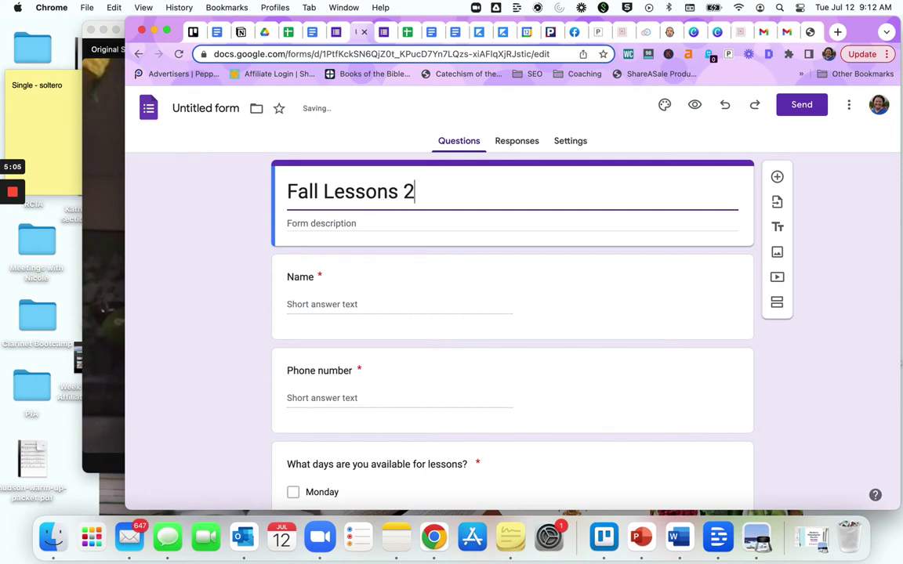
Step: Start the form description, then bring up the original Fall Lessons 2022 form
{"action": "left_click", "coordinate": [321, 223]}
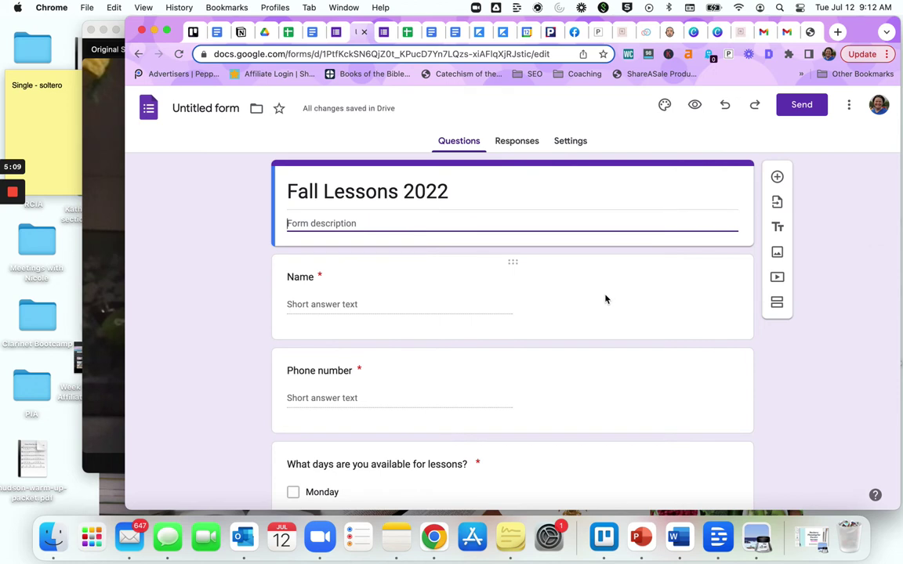
{"action": "type", "text": "Type"}
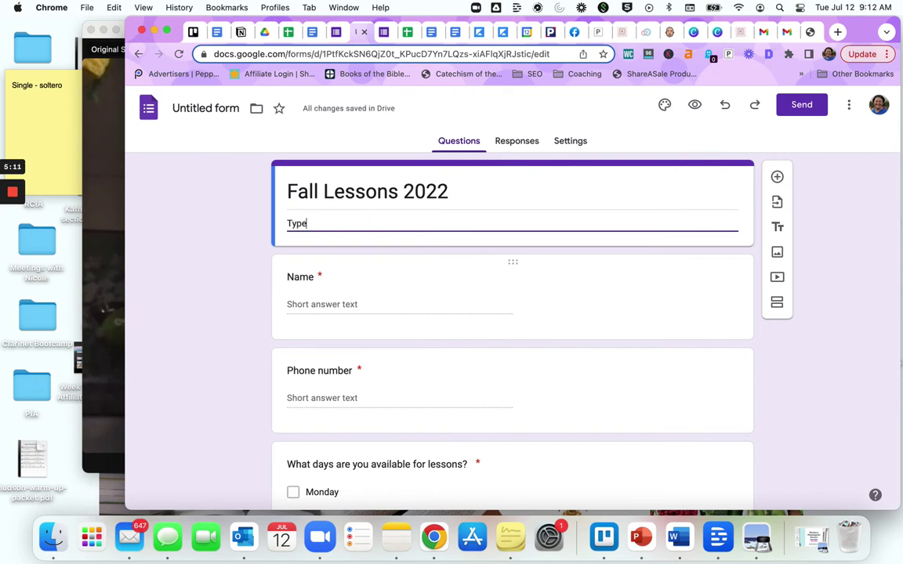
{"action": "type", "text": " your text here"}
{"action": "left_click", "coordinate": [382, 32]}
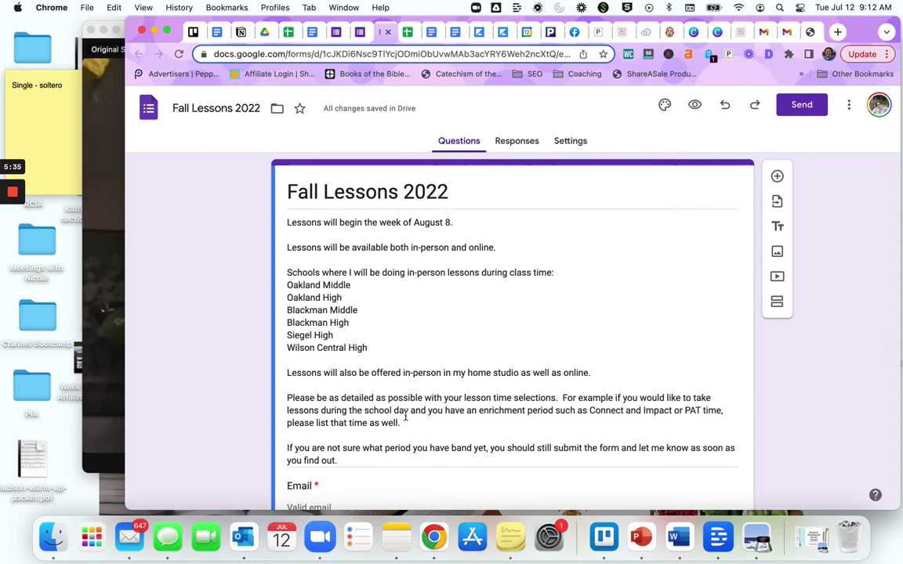
Step: Scroll through the original form's description and its Email, Name and Grade questions
{"action": "scroll", "coordinate": [365, 374], "scroll_direction": "down", "scroll_amount": 3}
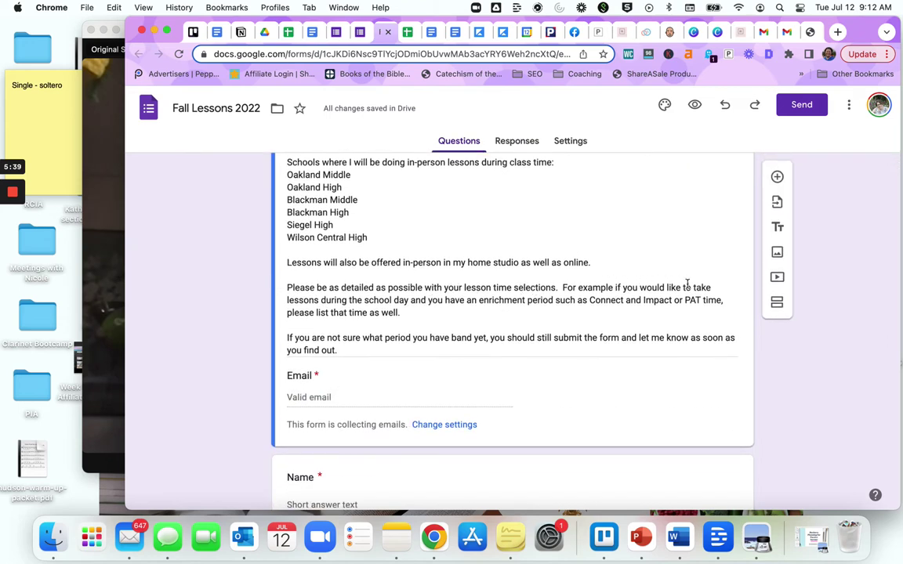
{"action": "scroll", "coordinate": [328, 312], "scroll_direction": "down", "scroll_amount": 3}
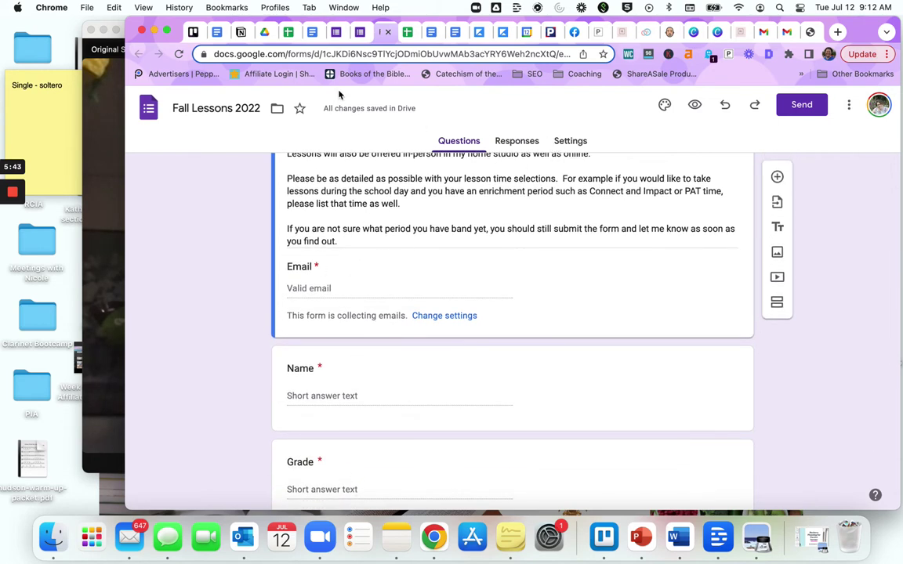
Step: On the new form, turn on Collect email addresses in the Responses settings
{"action": "left_click", "coordinate": [360, 32]}
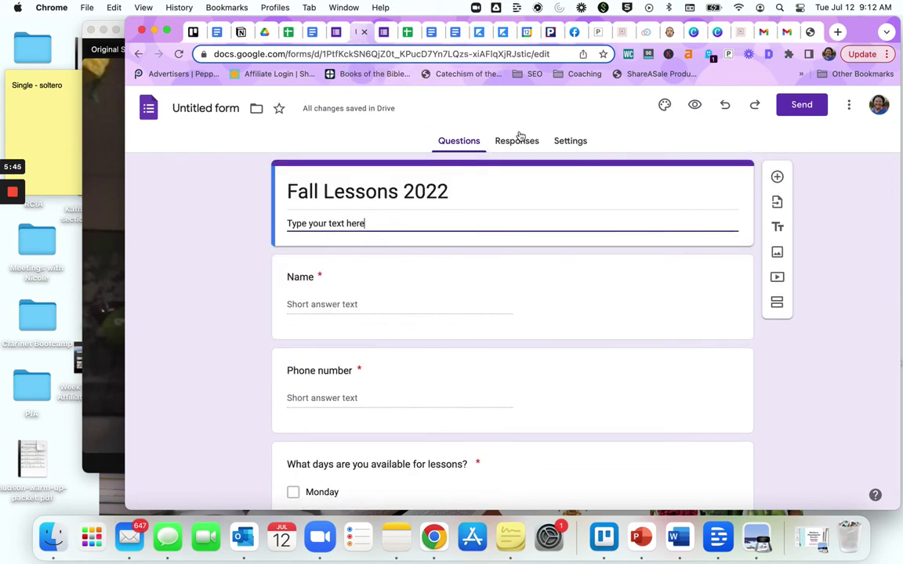
{"action": "left_click", "coordinate": [568, 142]}
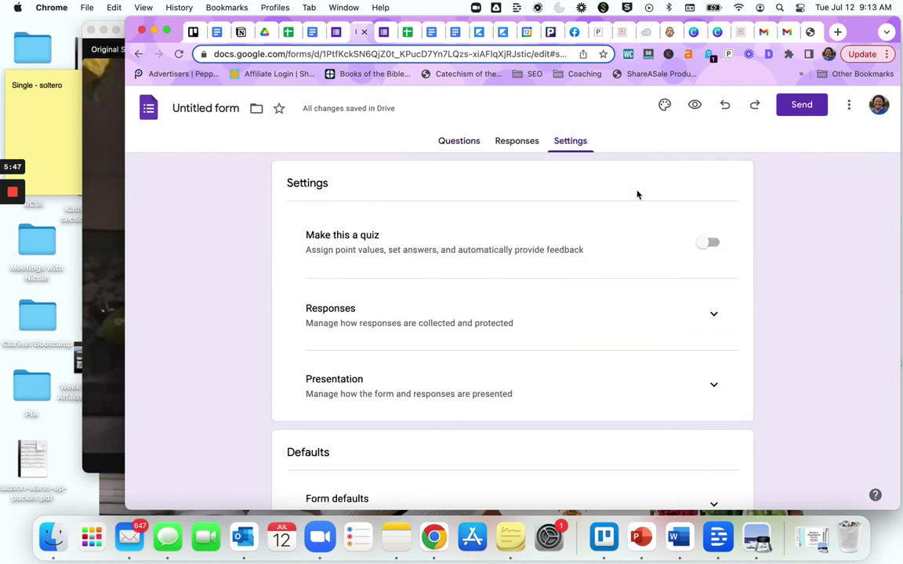
{"action": "scroll", "coordinate": [416, 314], "scroll_direction": "down", "scroll_amount": 2}
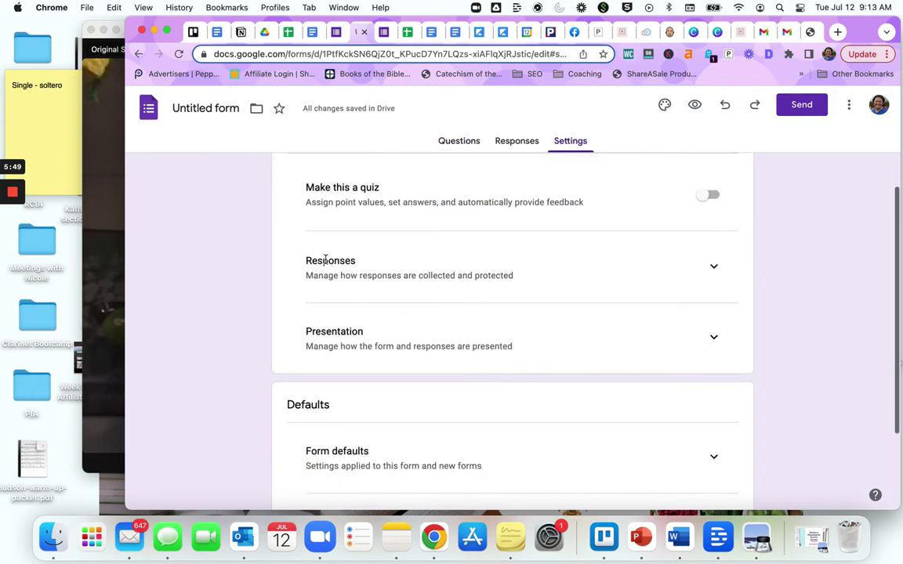
{"action": "left_click", "coordinate": [714, 266]}
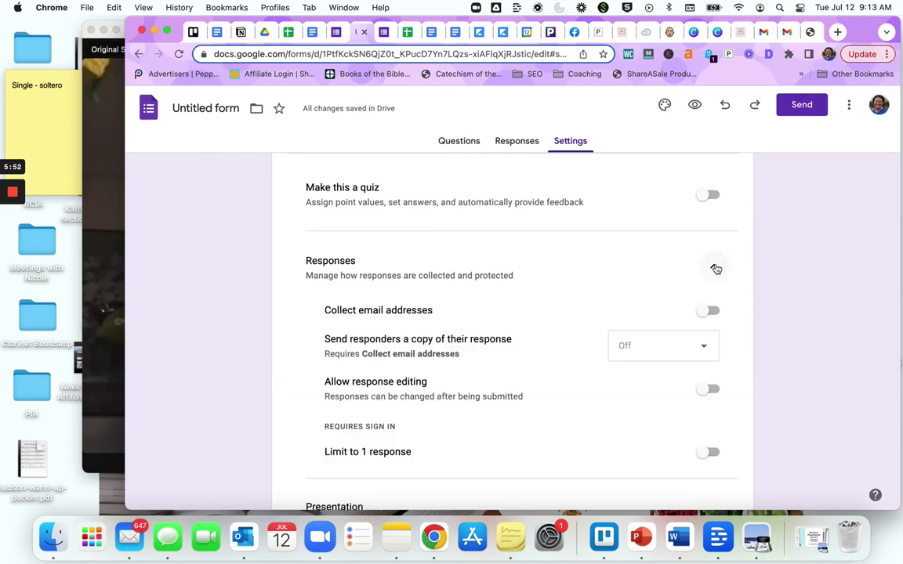
{"action": "left_click", "coordinate": [702, 314]}
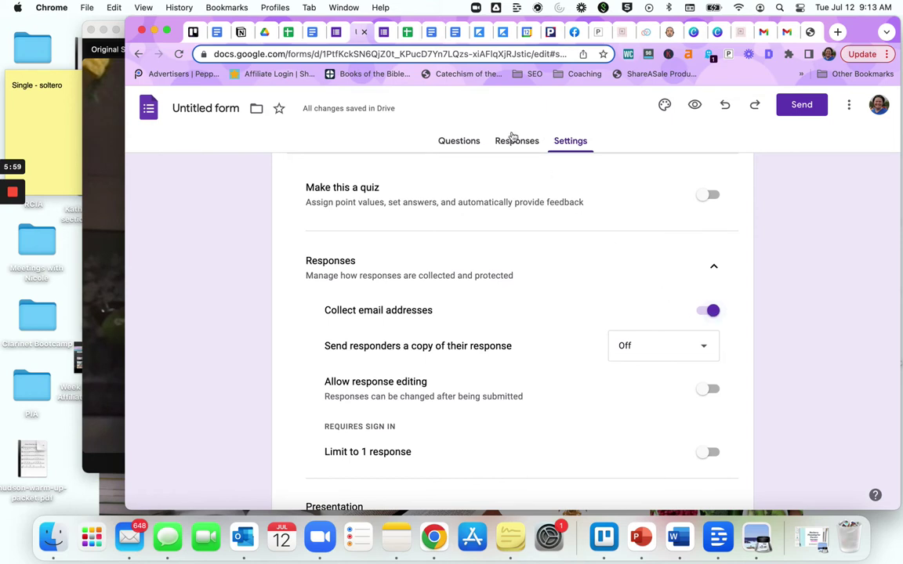
Step: Delete the Name question, then return to the Settings page
{"action": "left_click", "coordinate": [461, 140]}
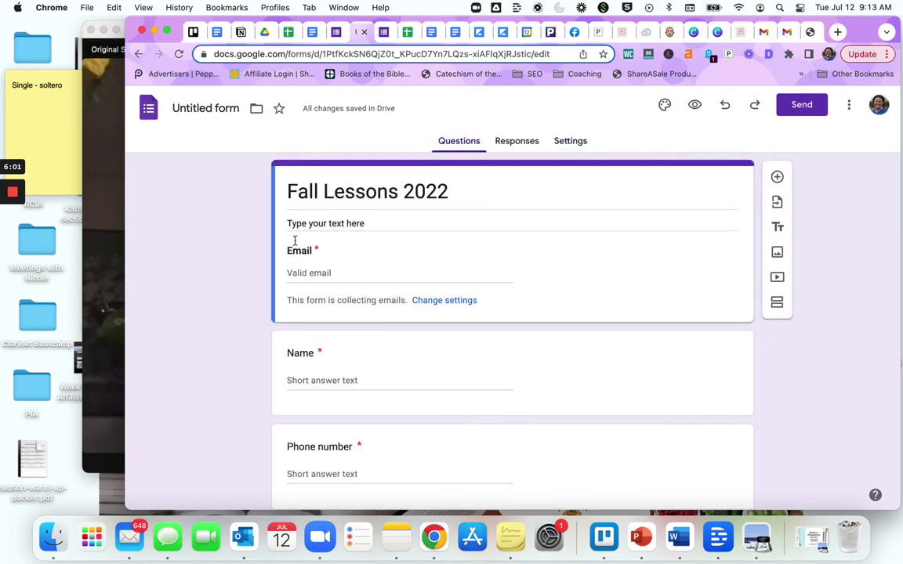
{"action": "left_click", "coordinate": [667, 385]}
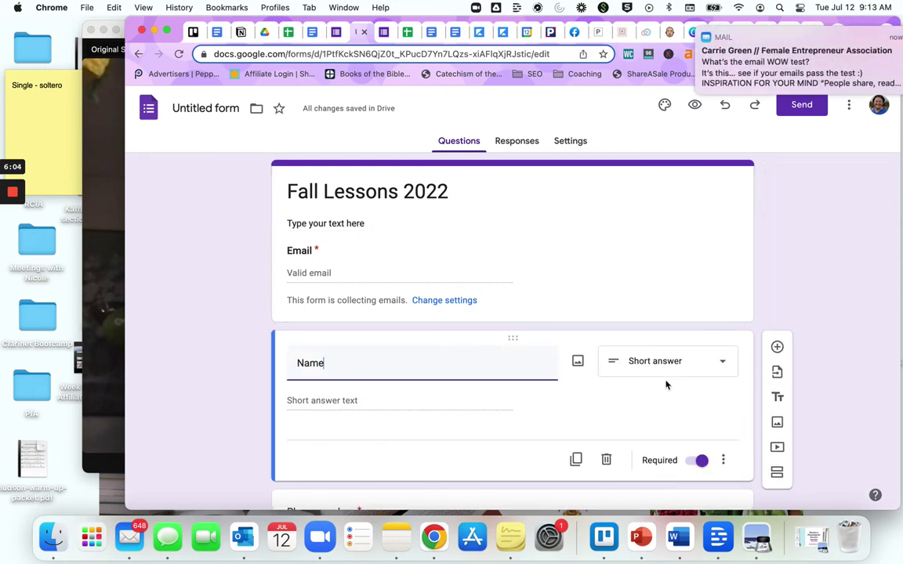
{"action": "left_click", "coordinate": [608, 462]}
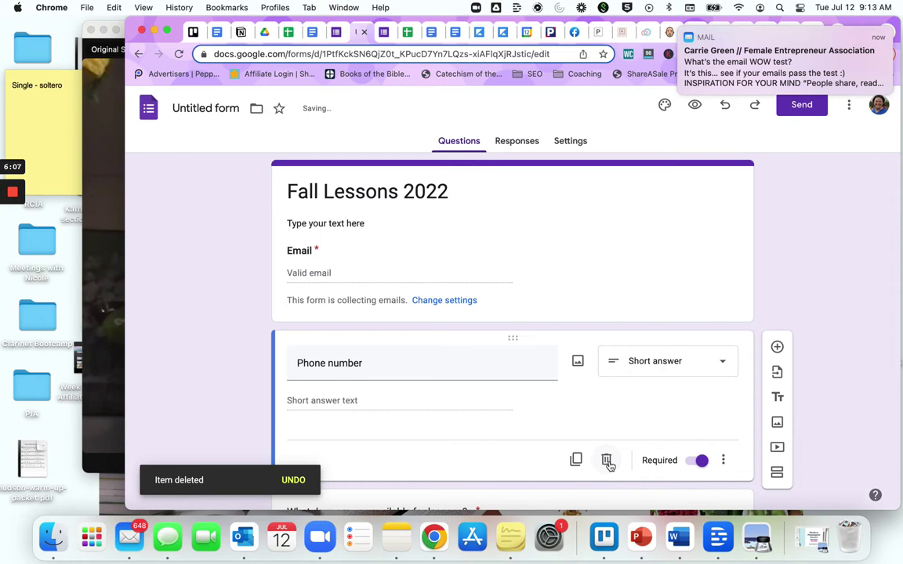
{"action": "scroll", "coordinate": [592, 369], "scroll_direction": "down", "scroll_amount": 8}
{"action": "scroll", "coordinate": [592, 368], "scroll_direction": "up", "scroll_amount": 10}
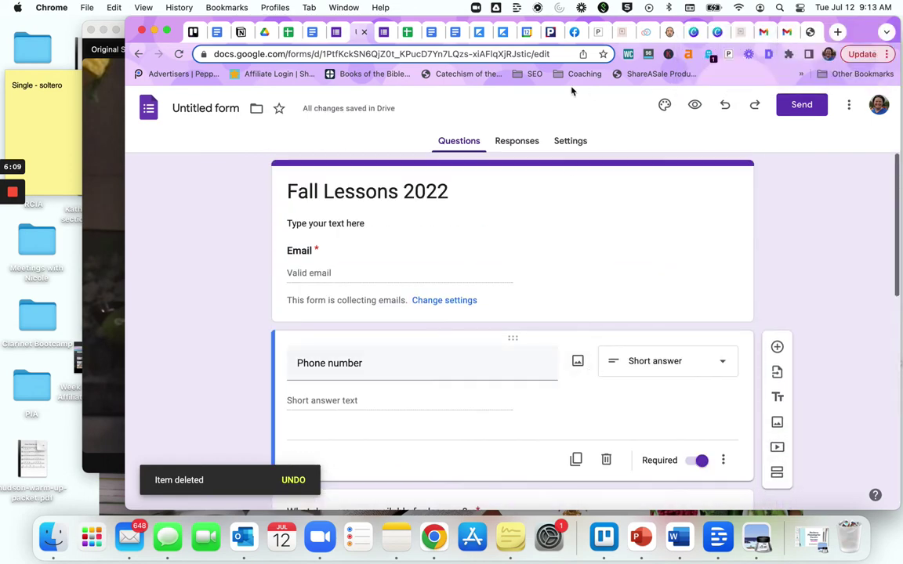
{"action": "left_click", "coordinate": [570, 141]}
{"action": "scroll", "coordinate": [495, 353], "scroll_direction": "down", "scroll_amount": 4}
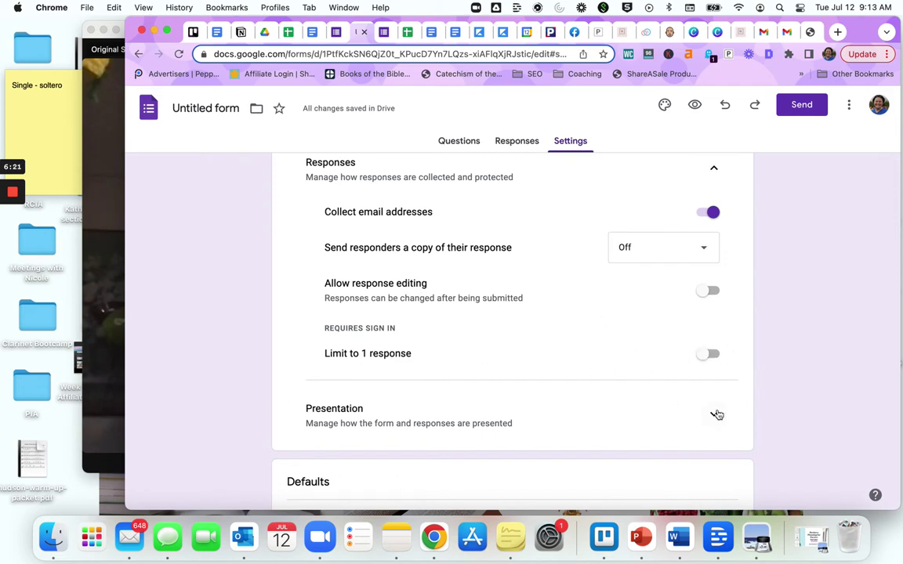
Step: Expand the Presentation settings to review them
{"action": "scroll", "coordinate": [735, 209], "scroll_direction": "up", "scroll_amount": 3}
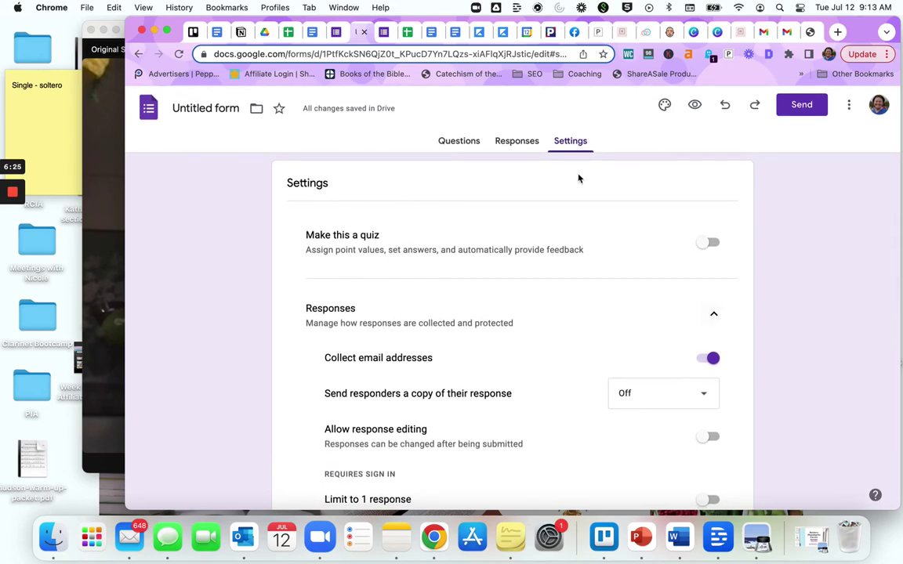
{"action": "scroll", "coordinate": [578, 179], "scroll_direction": "down", "scroll_amount": 5}
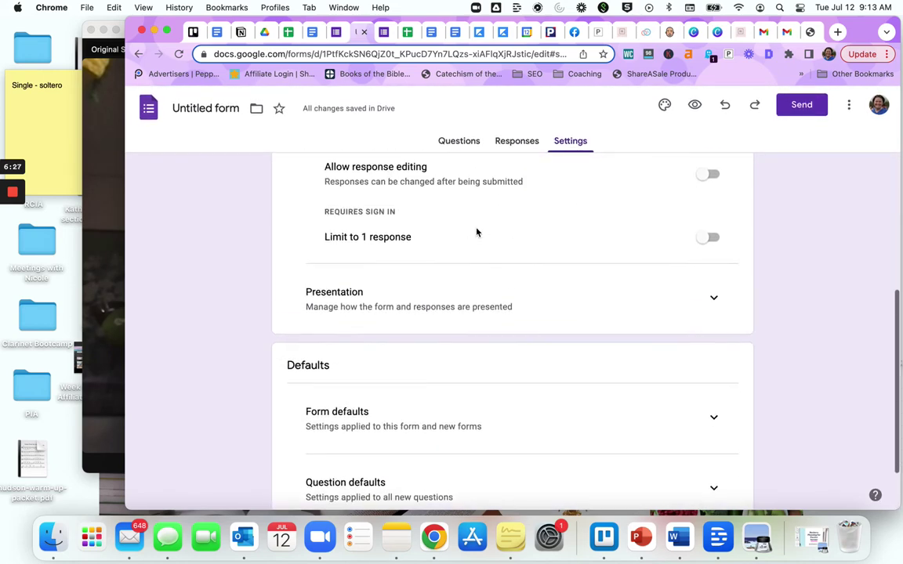
{"action": "scroll", "coordinate": [477, 232], "scroll_direction": "up", "scroll_amount": 1}
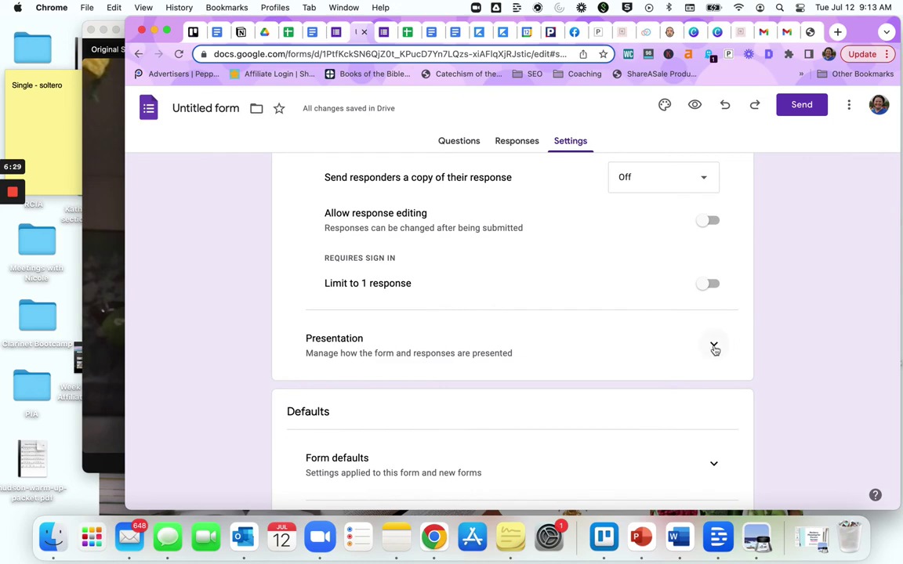
{"action": "left_click", "coordinate": [714, 347]}
Step: In Form defaults, toggle 'Collect email addresses by default' on, then back off
{"action": "scroll", "coordinate": [589, 377], "scroll_direction": "down", "scroll_amount": 4}
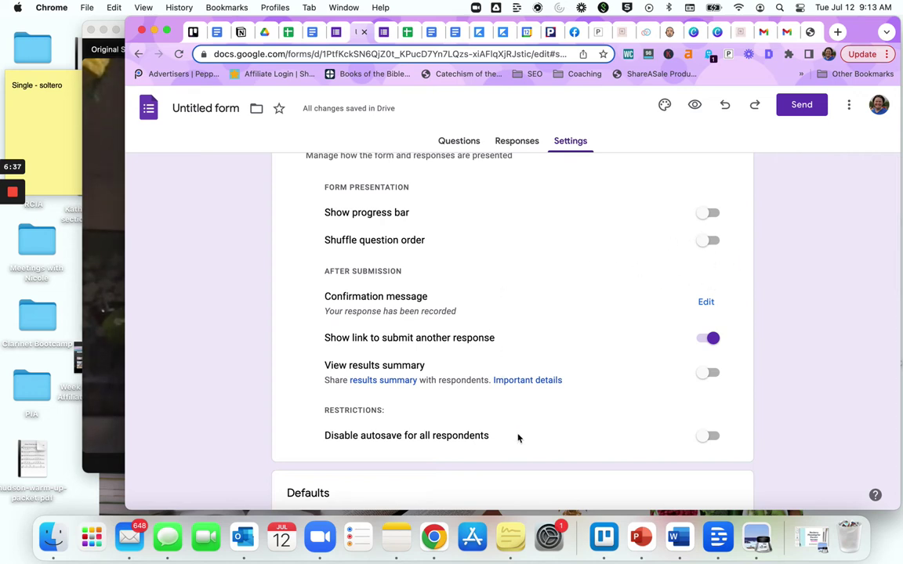
{"action": "scroll", "coordinate": [577, 416], "scroll_direction": "down", "scroll_amount": 3}
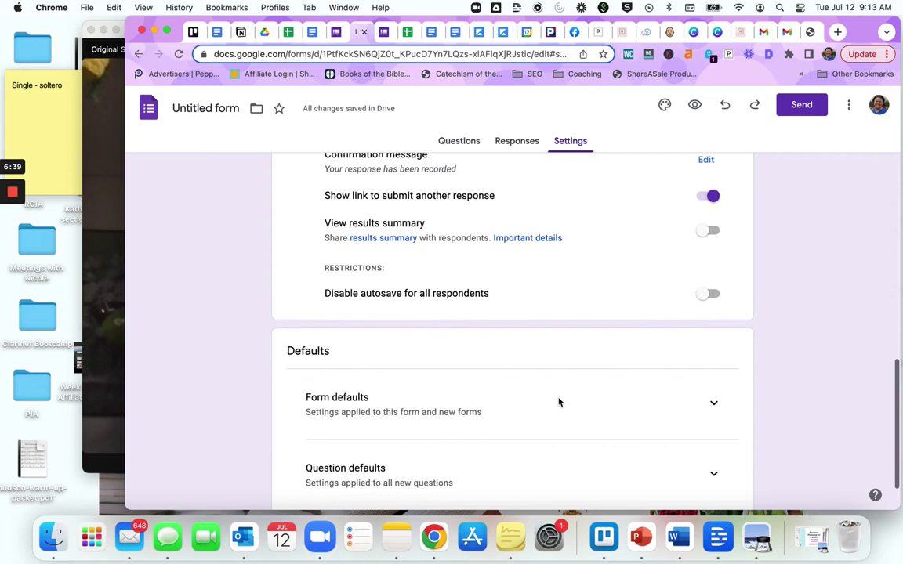
{"action": "scroll", "coordinate": [559, 402], "scroll_direction": "down", "scroll_amount": 2}
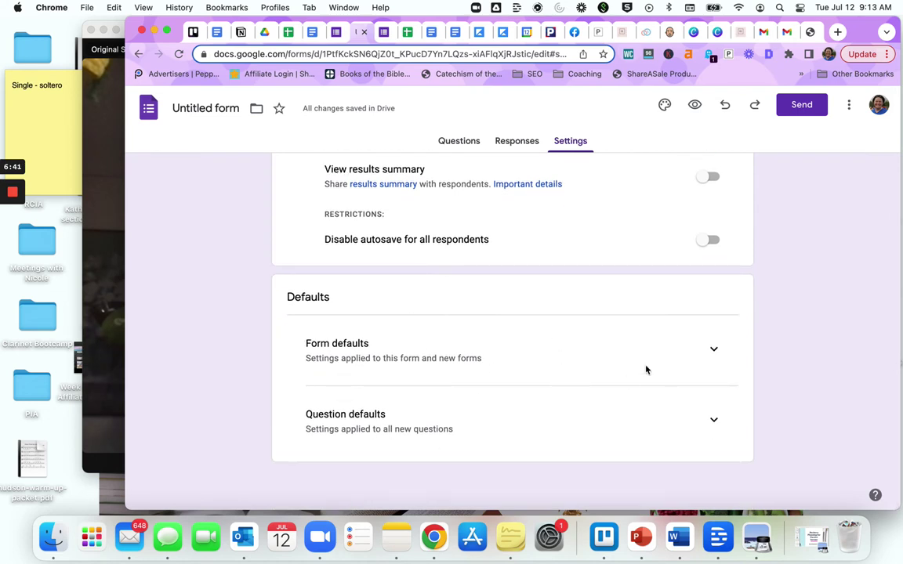
{"action": "left_click", "coordinate": [714, 349]}
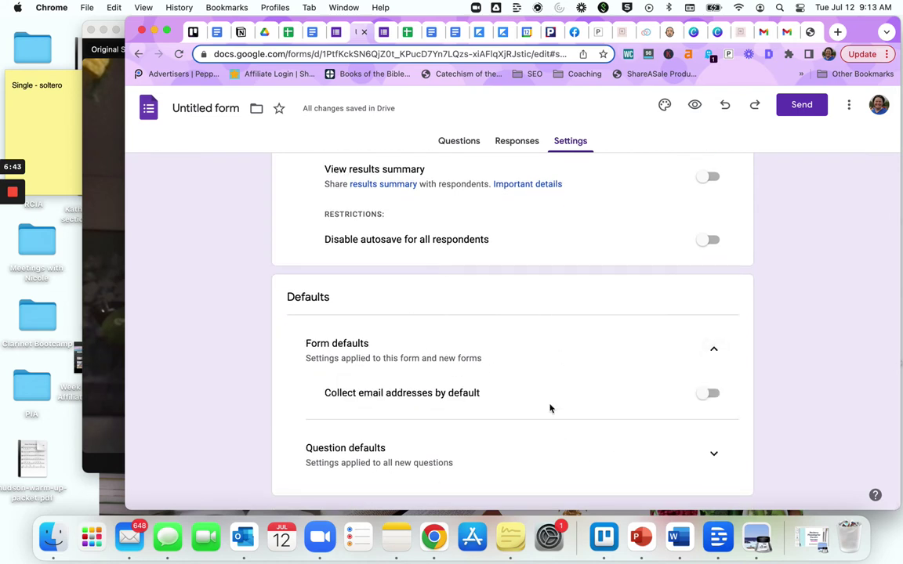
{"action": "left_click", "coordinate": [709, 394]}
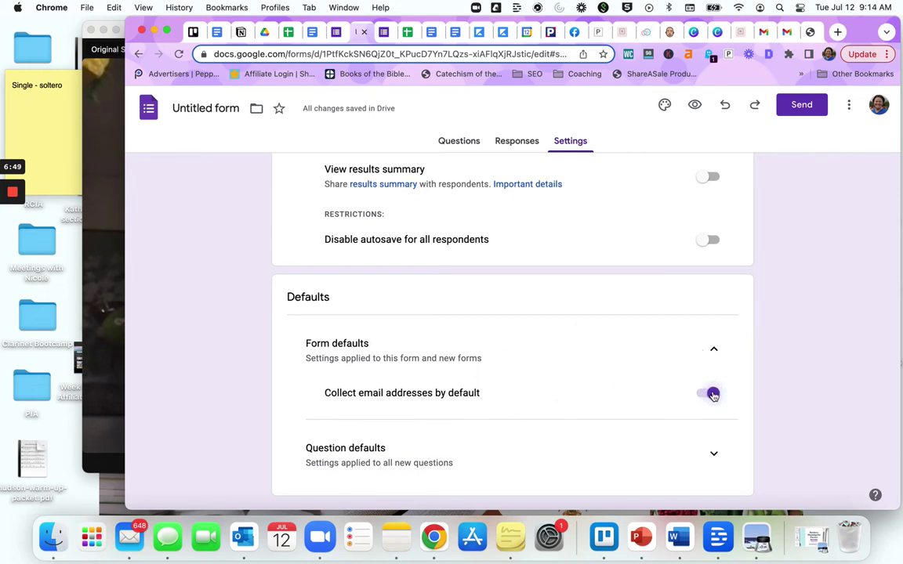
{"action": "left_click", "coordinate": [711, 394]}
{"action": "scroll", "coordinate": [632, 304], "scroll_direction": "up", "scroll_amount": 10}
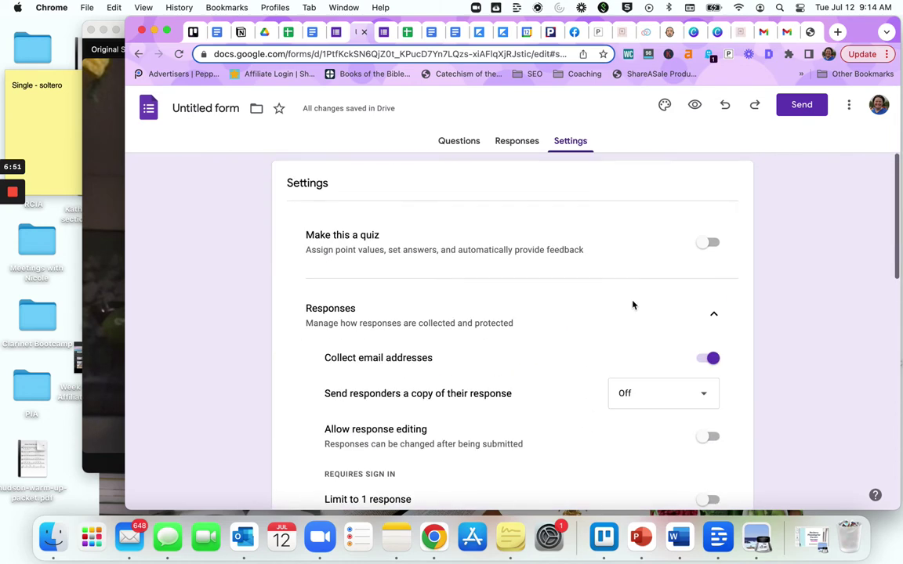
{"action": "scroll", "coordinate": [601, 287], "scroll_direction": "down", "scroll_amount": 10}
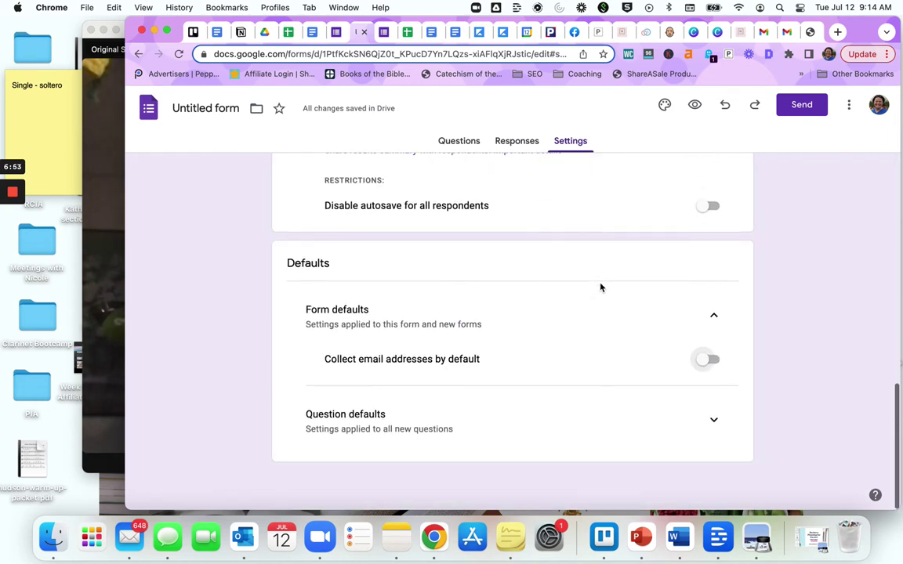
{"action": "scroll", "coordinate": [601, 287], "scroll_direction": "up", "scroll_amount": 10}
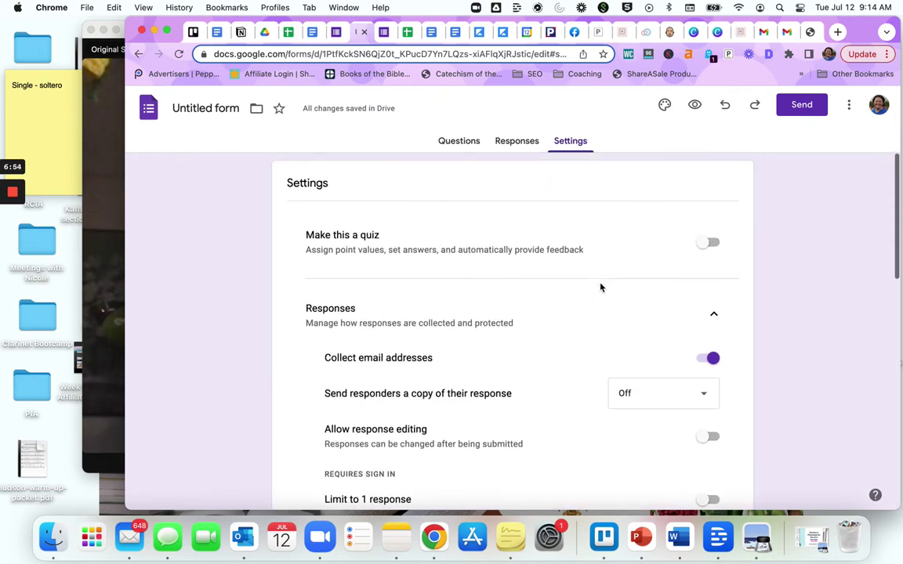
Step: Copy the form's shortened share link, check the 640 × 1339 px embed HTML, then close the dialog
{"action": "left_click", "coordinate": [799, 107]}
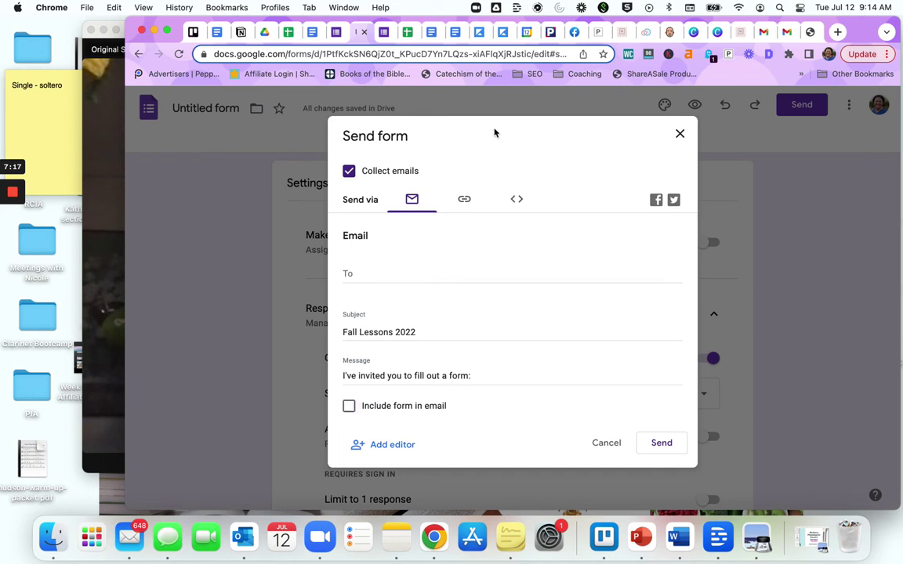
{"action": "left_click", "coordinate": [466, 202]}
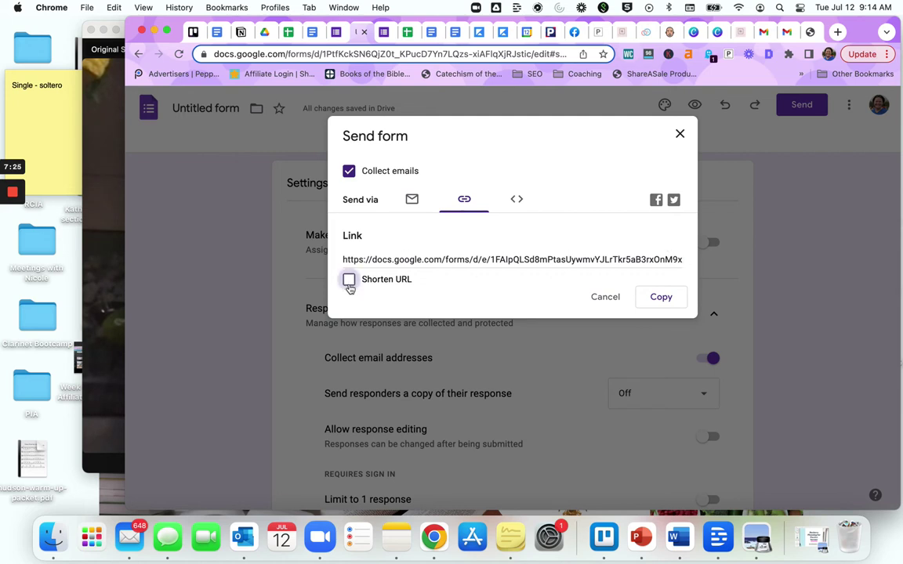
{"action": "left_click", "coordinate": [350, 282]}
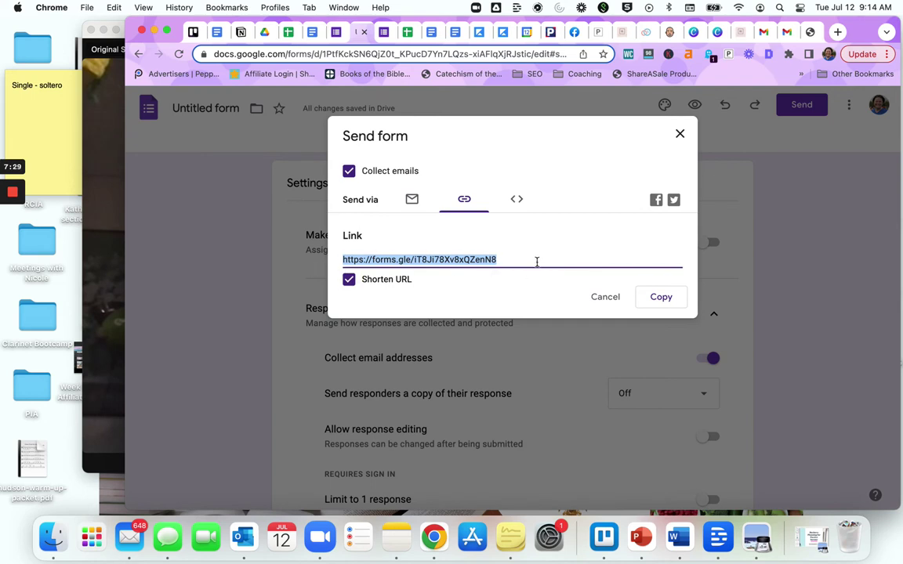
{"action": "left_click", "coordinate": [664, 298]}
{"action": "left_click", "coordinate": [516, 199]}
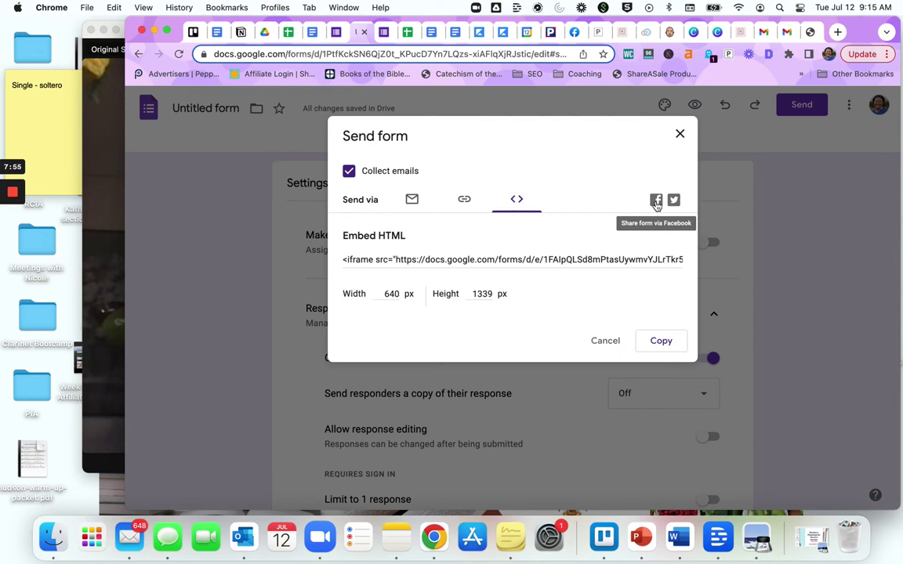
{"action": "left_click", "coordinate": [681, 136]}
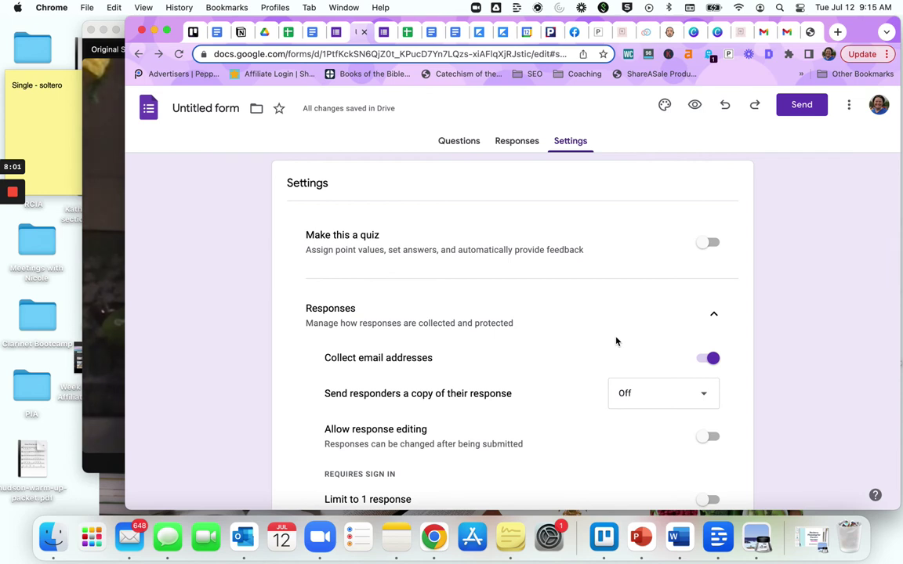
Step: Switch to the Fall Lessons 2021 form's responses and browse the Question and Individual views
{"action": "left_click", "coordinate": [336, 32]}
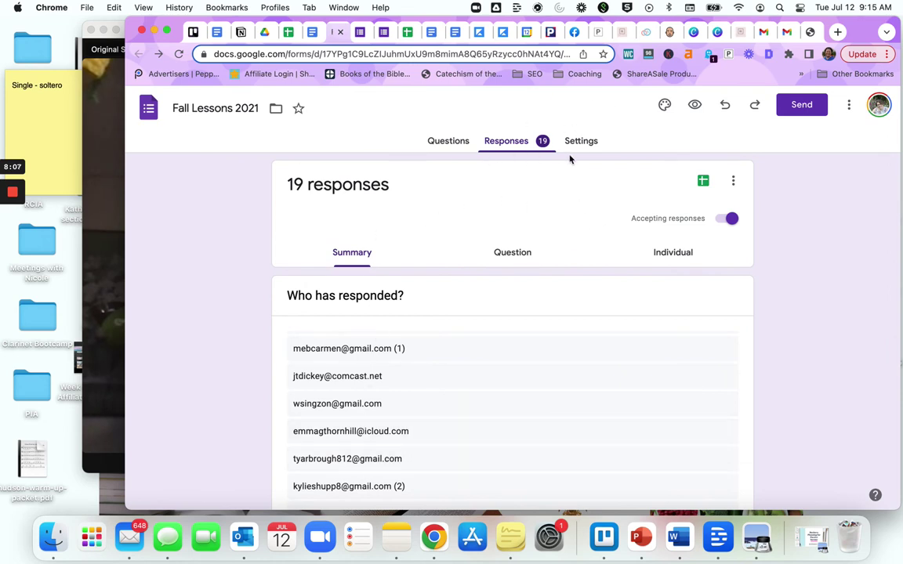
{"action": "scroll", "coordinate": [399, 268], "scroll_direction": "down", "scroll_amount": 2}
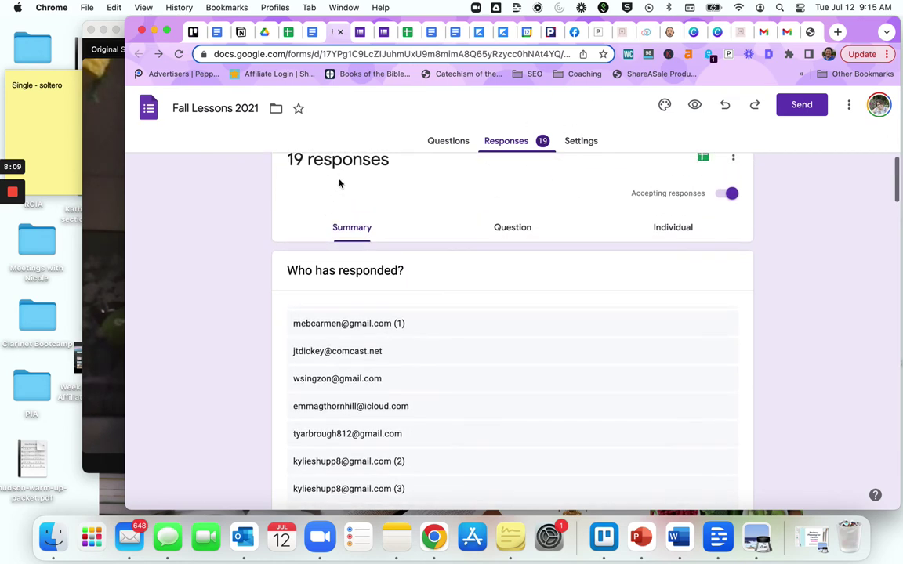
{"action": "left_click", "coordinate": [510, 234]}
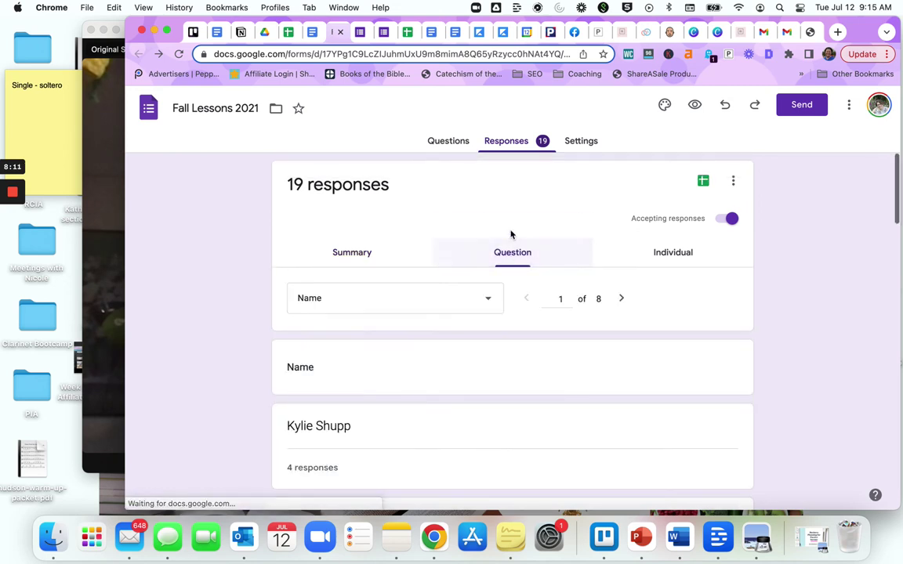
{"action": "scroll", "coordinate": [525, 430], "scroll_direction": "down", "scroll_amount": 3}
{"action": "scroll", "coordinate": [524, 429], "scroll_direction": "up", "scroll_amount": 3}
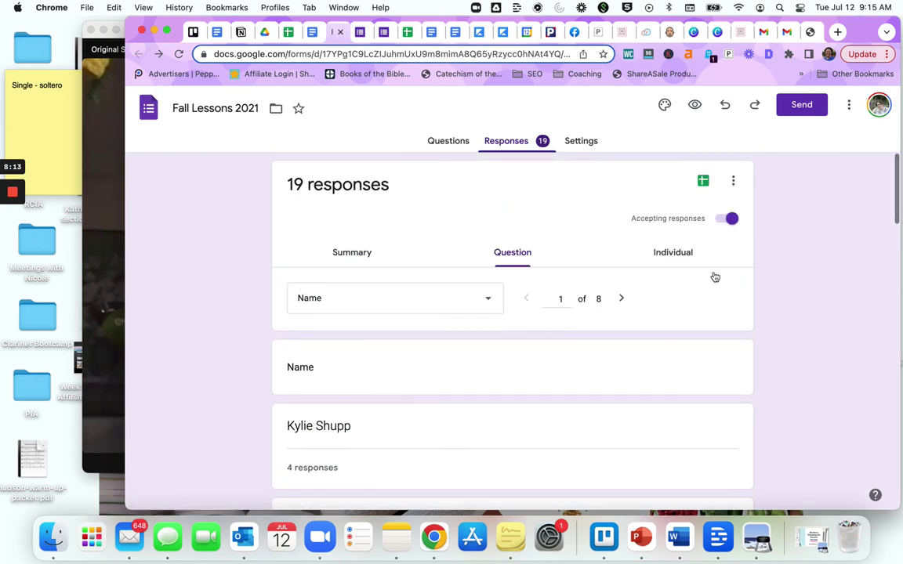
{"action": "left_click", "coordinate": [673, 253]}
{"action": "scroll", "coordinate": [662, 425], "scroll_direction": "down", "scroll_amount": 3}
{"action": "scroll", "coordinate": [662, 426], "scroll_direction": "up", "scroll_amount": 2}
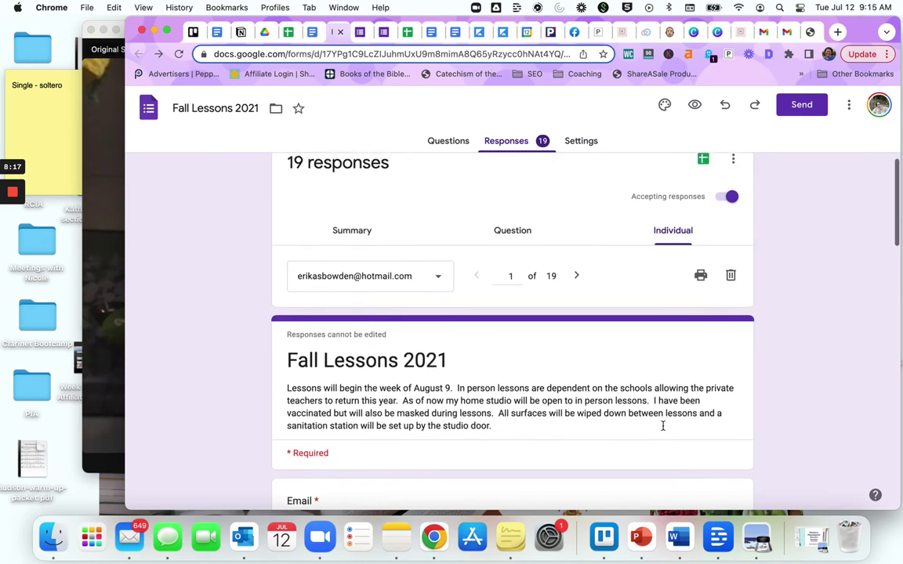
{"action": "scroll", "coordinate": [663, 425], "scroll_direction": "up", "scroll_amount": 1}
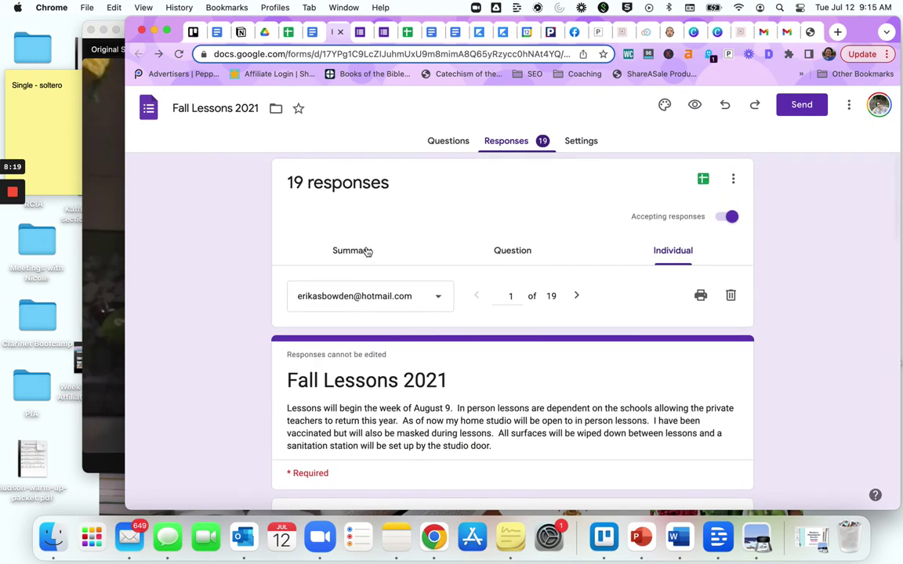
Step: Return to the Summary view and scroll through the charts, including lesson-location preferences
{"action": "left_click", "coordinate": [360, 254]}
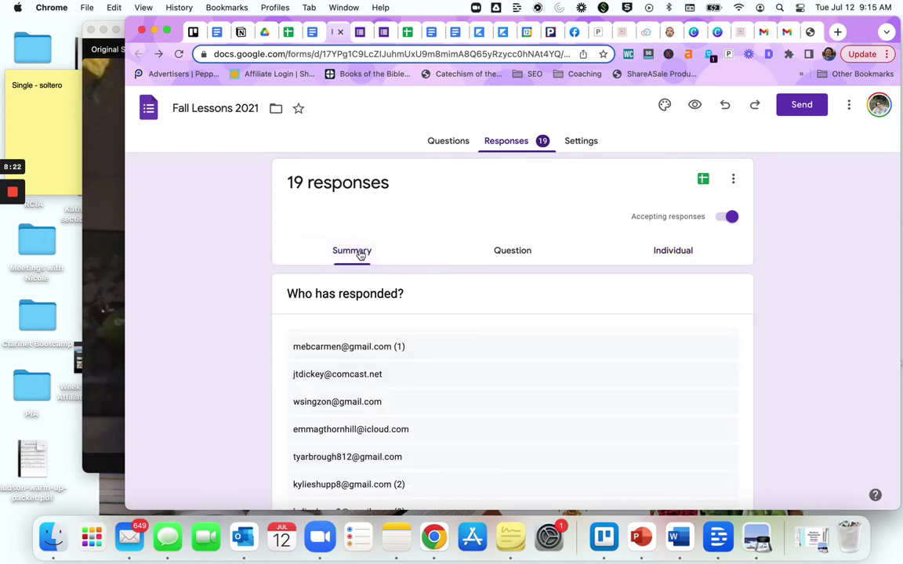
{"action": "scroll", "coordinate": [641, 399], "scroll_direction": "down", "scroll_amount": 5}
{"action": "scroll", "coordinate": [646, 402], "scroll_direction": "down", "scroll_amount": 15}
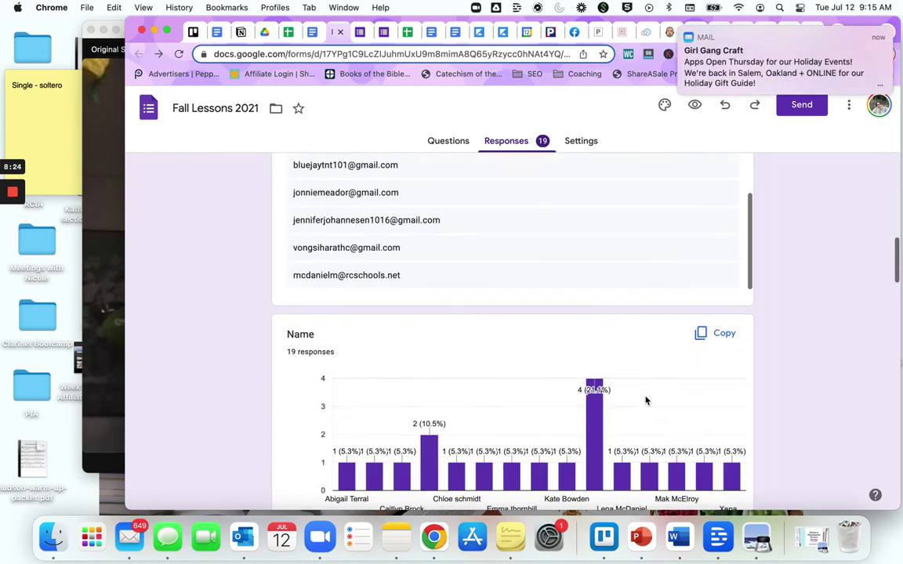
{"action": "scroll", "coordinate": [646, 401], "scroll_direction": "up", "scroll_amount": 4}
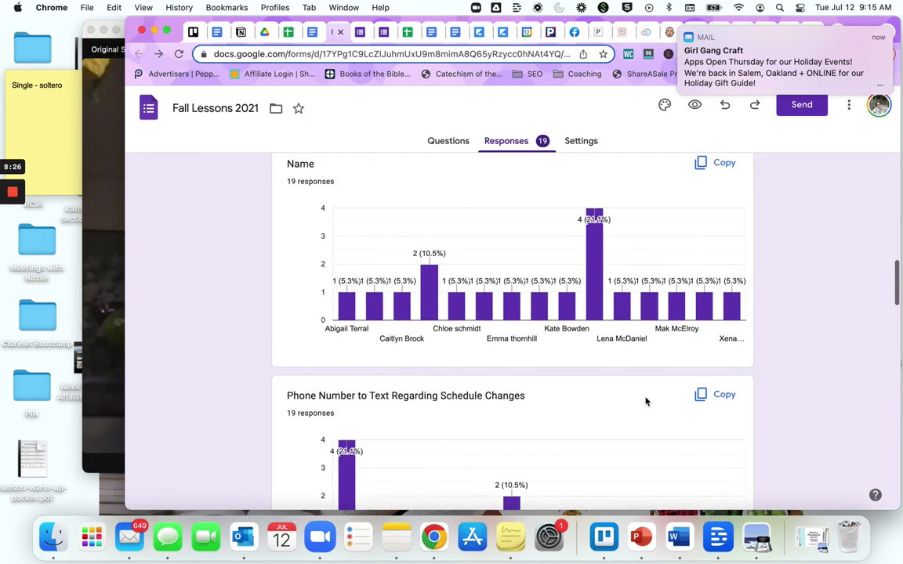
{"action": "scroll", "coordinate": [537, 276], "scroll_direction": "up", "scroll_amount": 2}
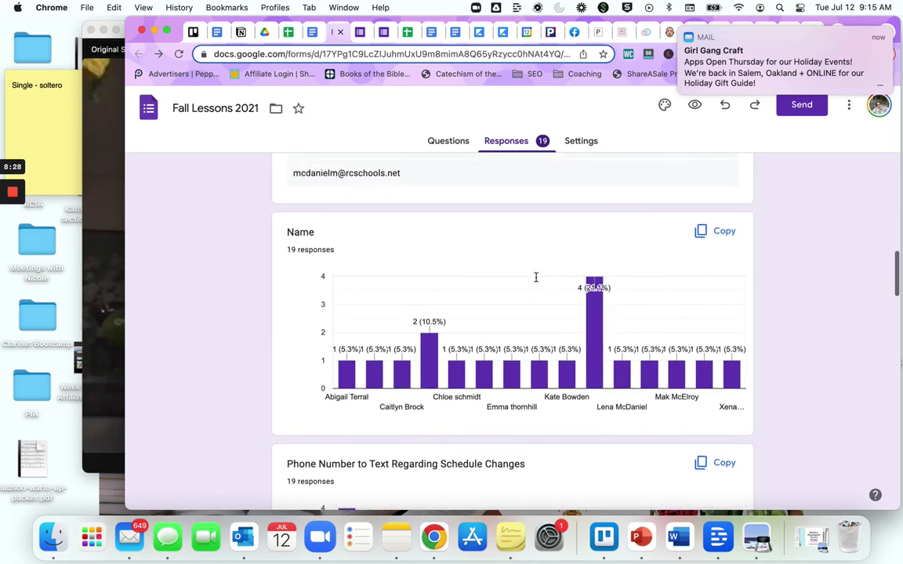
{"action": "scroll", "coordinate": [403, 311], "scroll_direction": "down", "scroll_amount": 1}
{"action": "scroll", "coordinate": [660, 292], "scroll_direction": "down", "scroll_amount": 5}
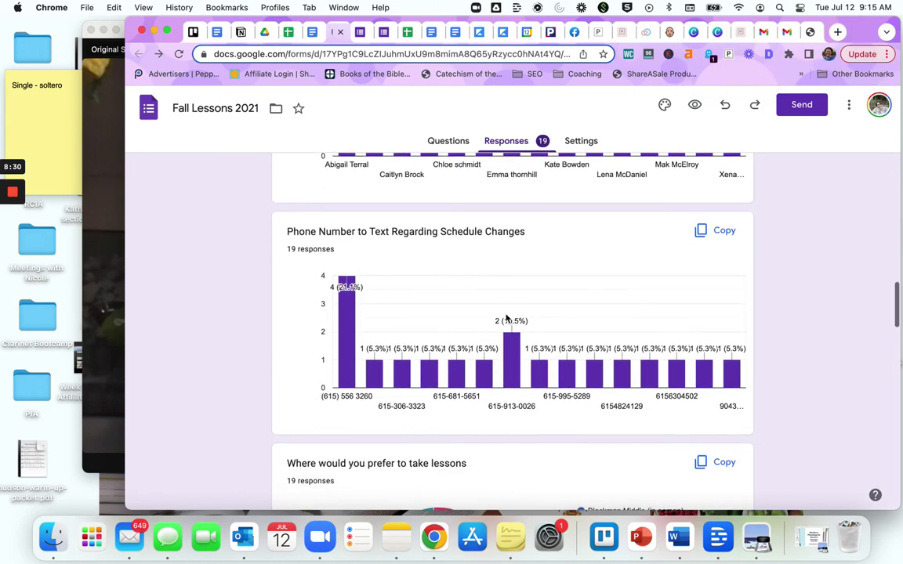
{"action": "scroll", "coordinate": [642, 339], "scroll_direction": "down", "scroll_amount": 5}
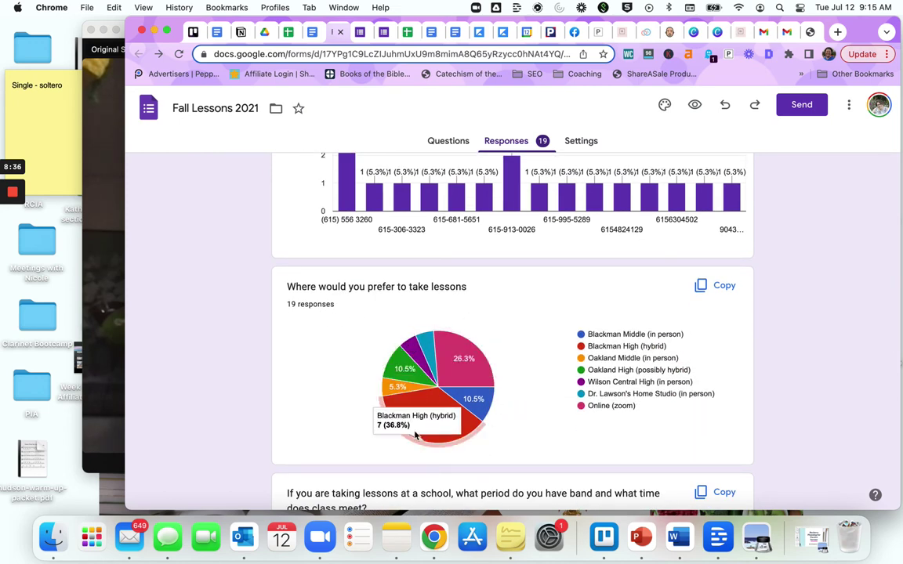
{"action": "mouse_move", "coordinate": [486, 400]}
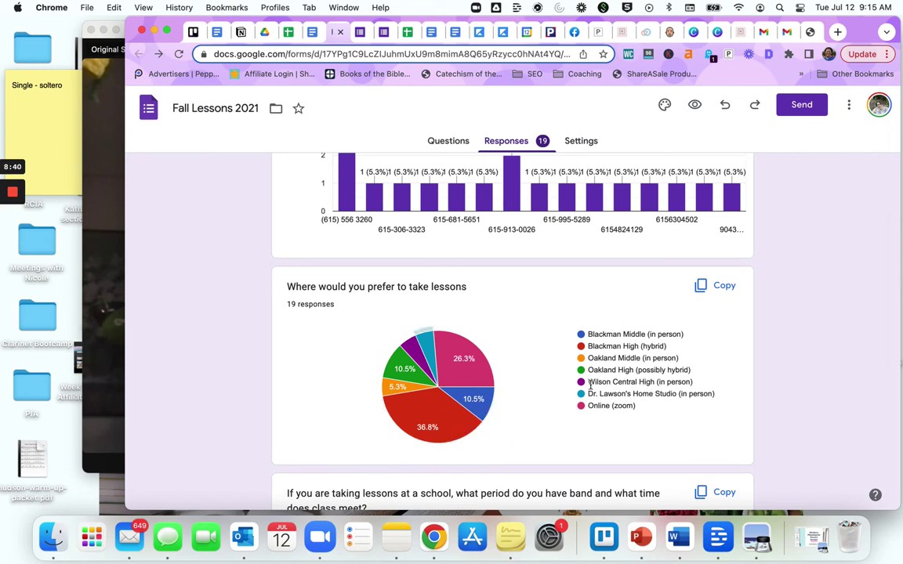
{"action": "mouse_move", "coordinate": [422, 413]}
{"action": "scroll", "coordinate": [552, 383], "scroll_direction": "down", "scroll_amount": 5}
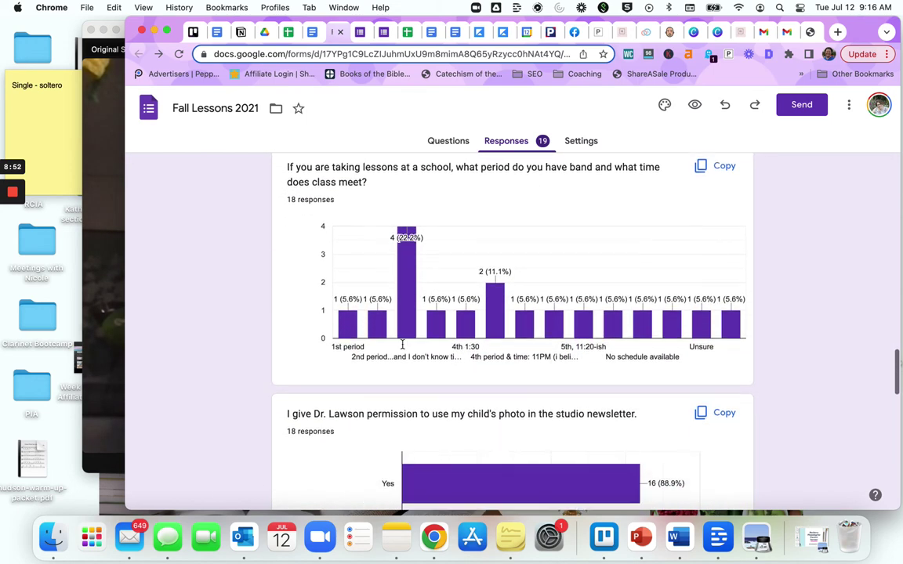
{"action": "scroll", "coordinate": [525, 322], "scroll_direction": "down", "scroll_amount": 3}
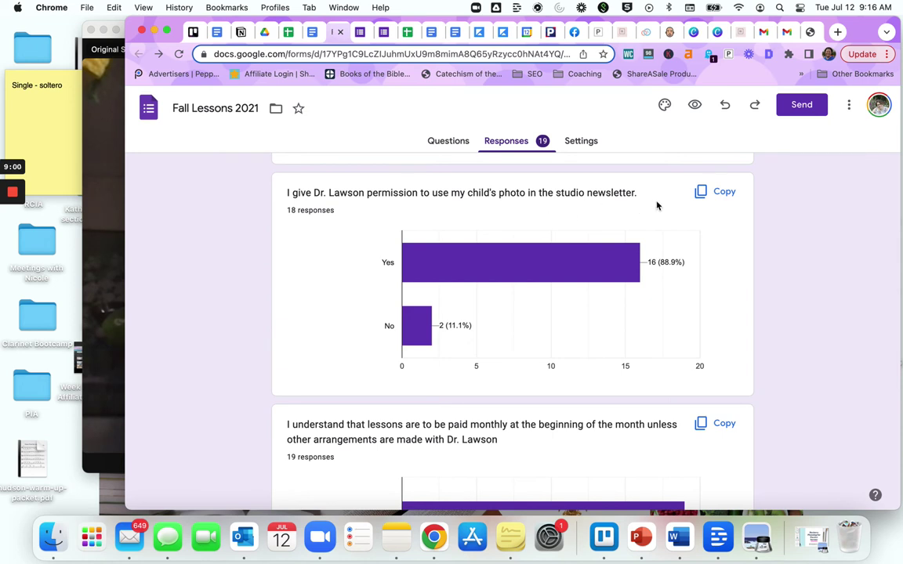
{"action": "mouse_move", "coordinate": [506, 282]}
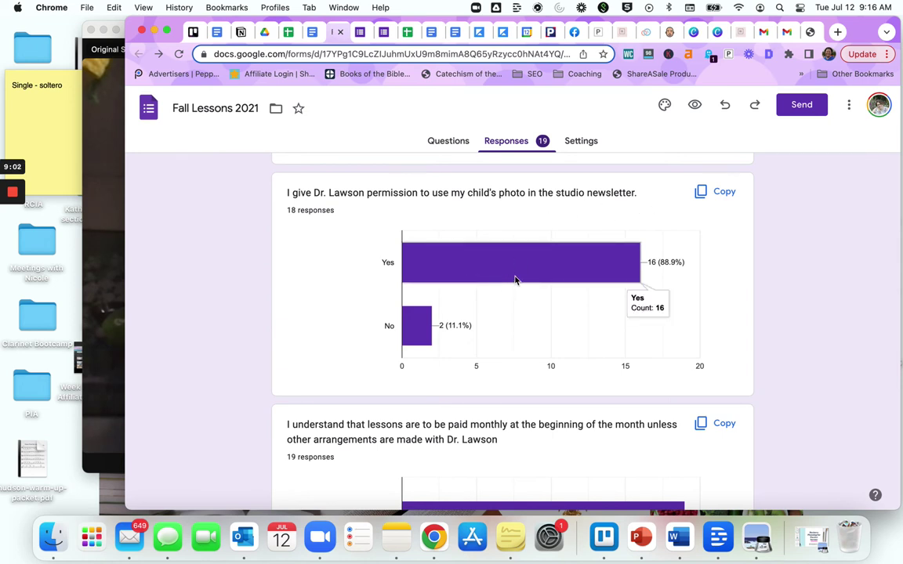
{"action": "mouse_move", "coordinate": [415, 334]}
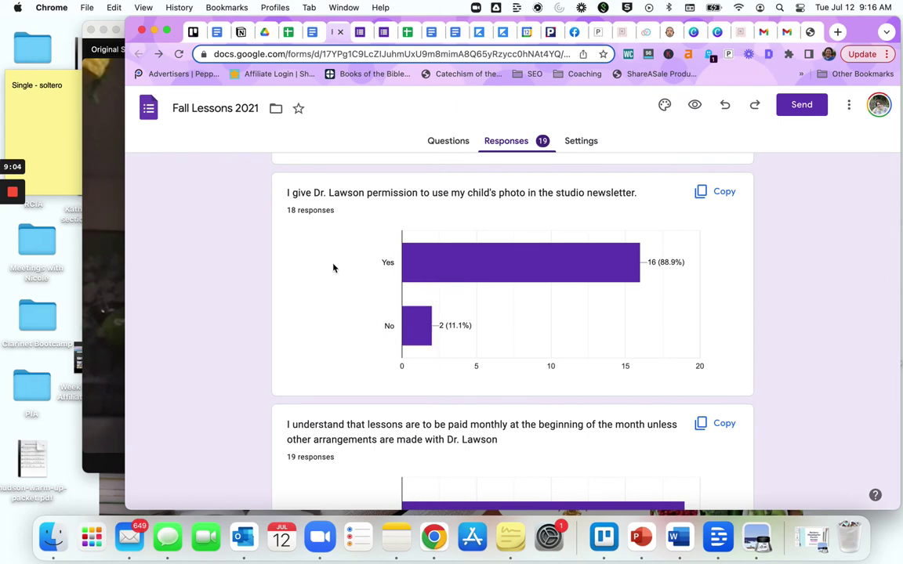
{"action": "scroll", "coordinate": [495, 333], "scroll_direction": "down", "scroll_amount": 3}
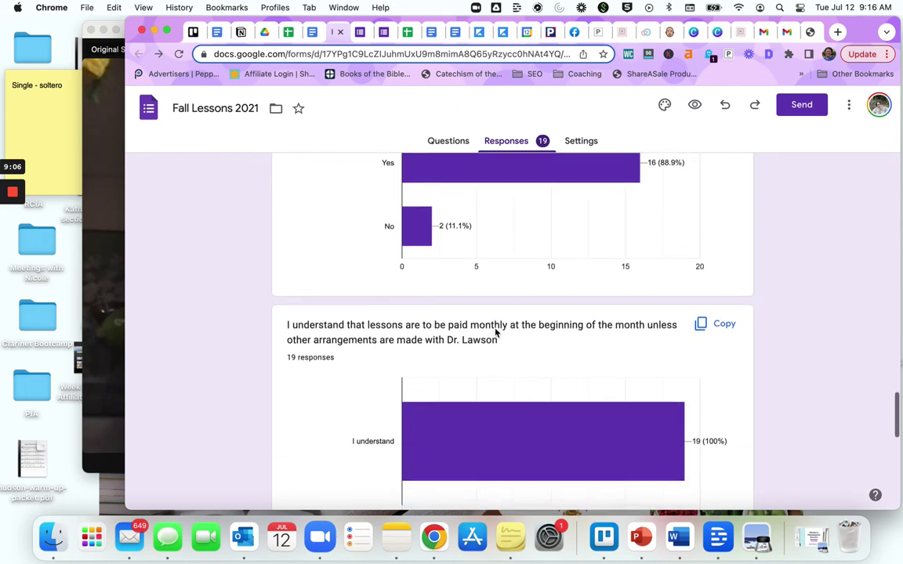
{"action": "scroll", "coordinate": [549, 393], "scroll_direction": "down", "scroll_amount": 3}
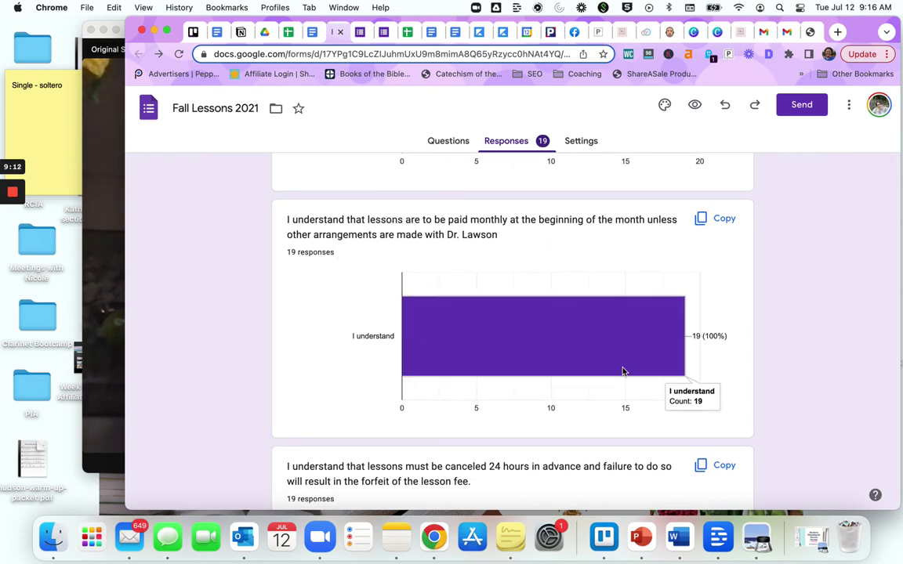
{"action": "scroll", "coordinate": [623, 373], "scroll_direction": "down", "scroll_amount": 4}
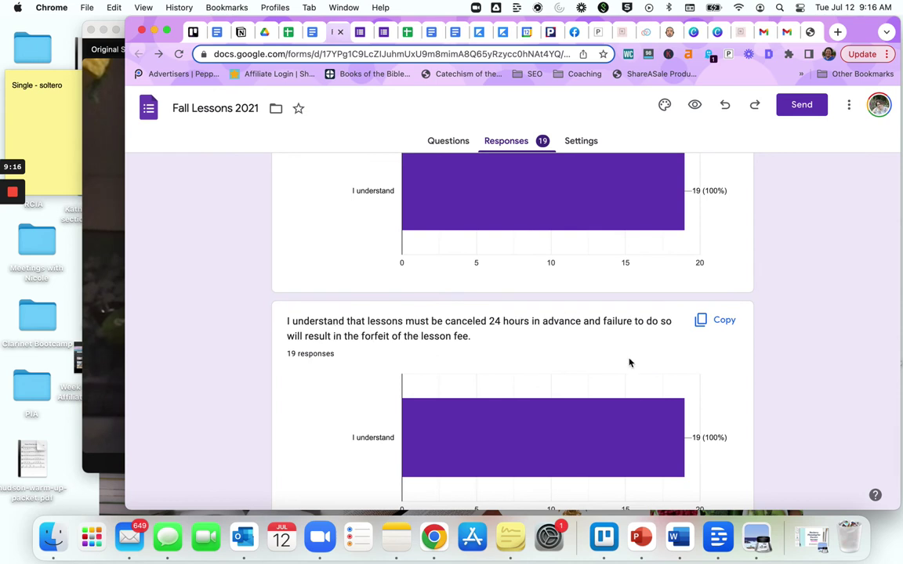
{"action": "mouse_move", "coordinate": [551, 440]}
{"action": "scroll", "coordinate": [521, 431], "scroll_direction": "down", "scroll_amount": 3}
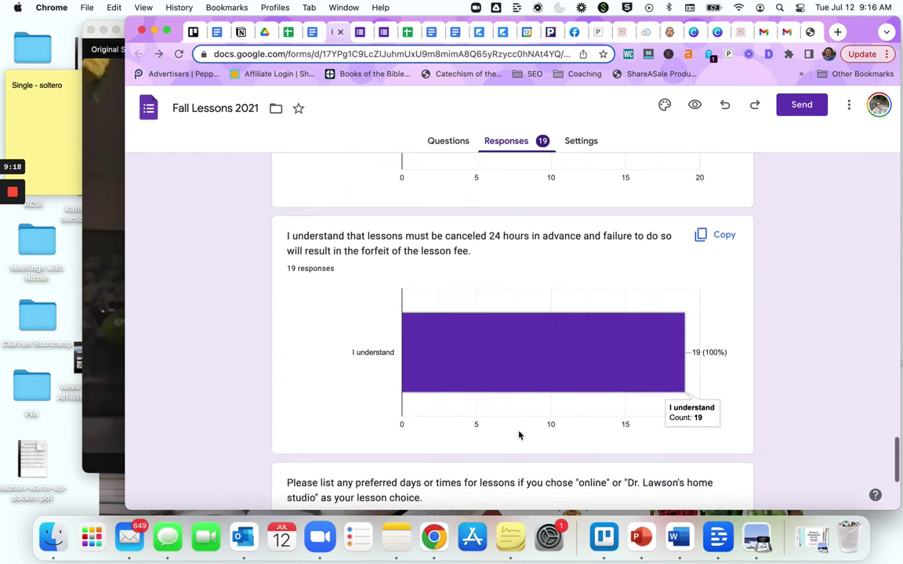
{"action": "scroll", "coordinate": [599, 320], "scroll_direction": "down", "scroll_amount": 3}
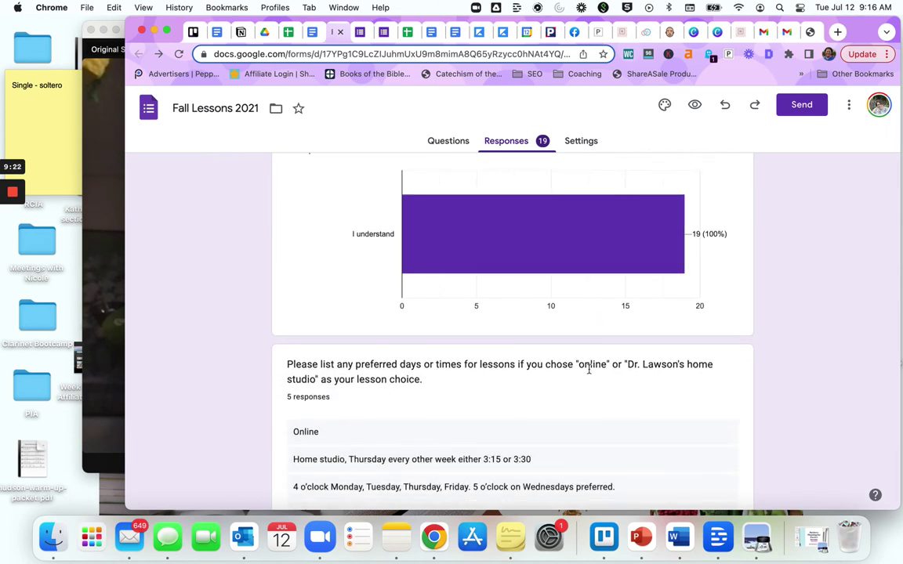
{"action": "scroll", "coordinate": [601, 404], "scroll_direction": "down", "scroll_amount": 2}
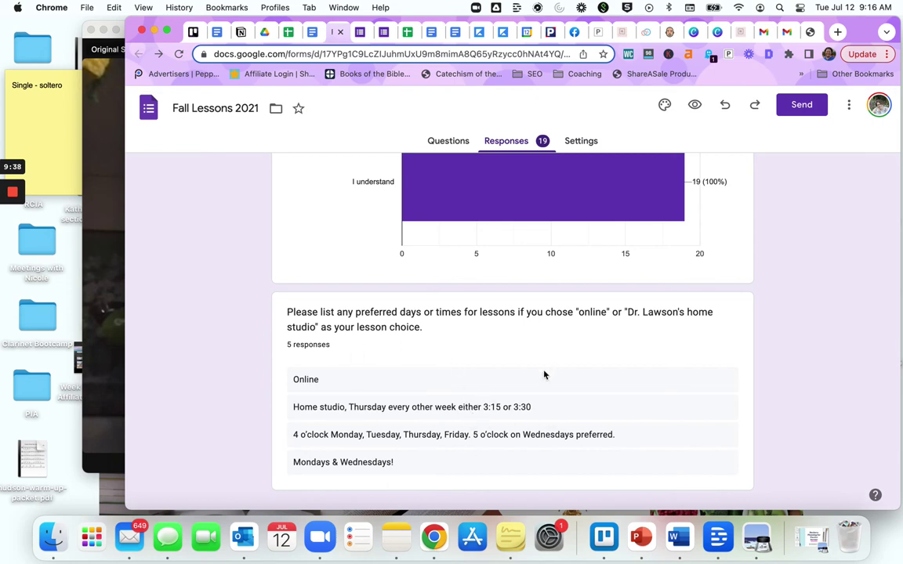
Step: Scroll through the 'Who has responded?' list of respondent emails and back up
{"action": "scroll", "coordinate": [545, 376], "scroll_direction": "down", "scroll_amount": 15}
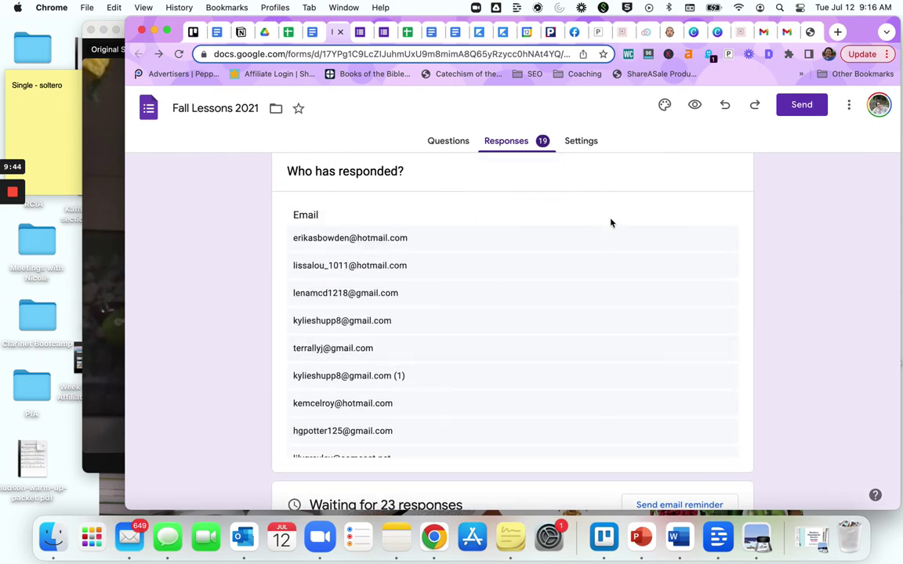
{"action": "scroll", "coordinate": [642, 279], "scroll_direction": "down", "scroll_amount": 4}
{"action": "scroll", "coordinate": [641, 279], "scroll_direction": "up", "scroll_amount": 4}
{"action": "scroll", "coordinate": [827, 235], "scroll_direction": "up", "scroll_amount": 3}
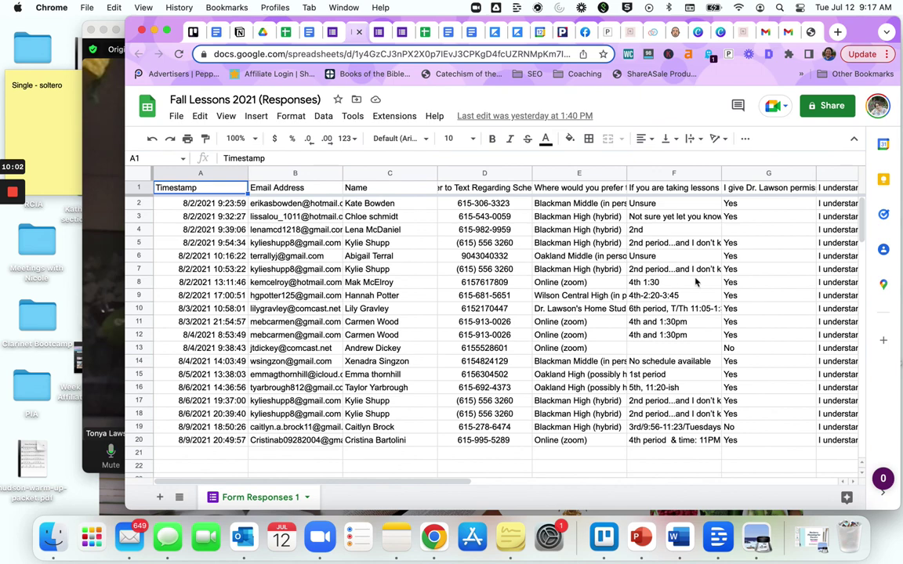
Step: Select the entire responses sheet and open Data > Sort range > Advanced range sorting options
{"action": "scroll", "coordinate": [695, 283], "scroll_direction": "right", "scroll_amount": 5}
{"action": "scroll", "coordinate": [667, 300], "scroll_direction": "left", "scroll_amount": 5}
{"action": "scroll", "coordinate": [667, 300], "scroll_direction": "down", "scroll_amount": 1}
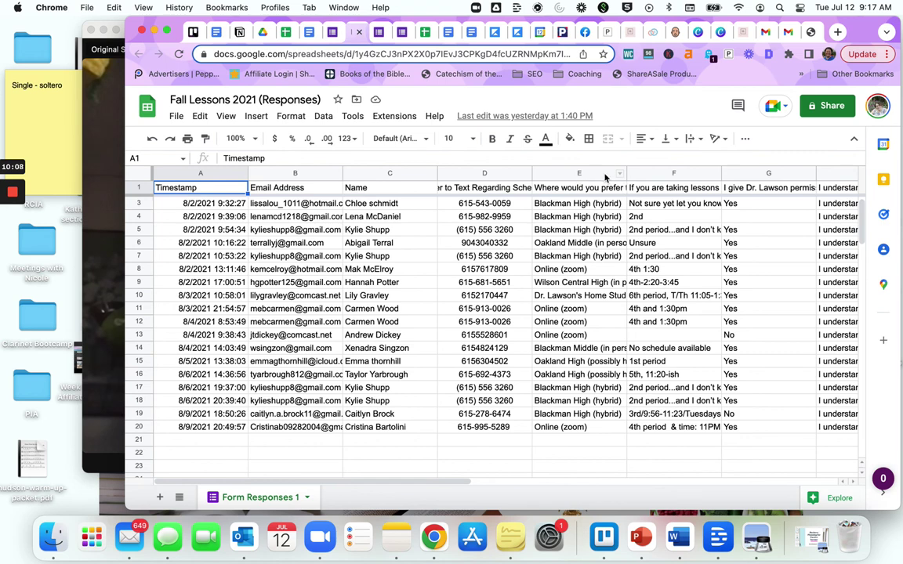
{"action": "left_click", "coordinate": [136, 176]}
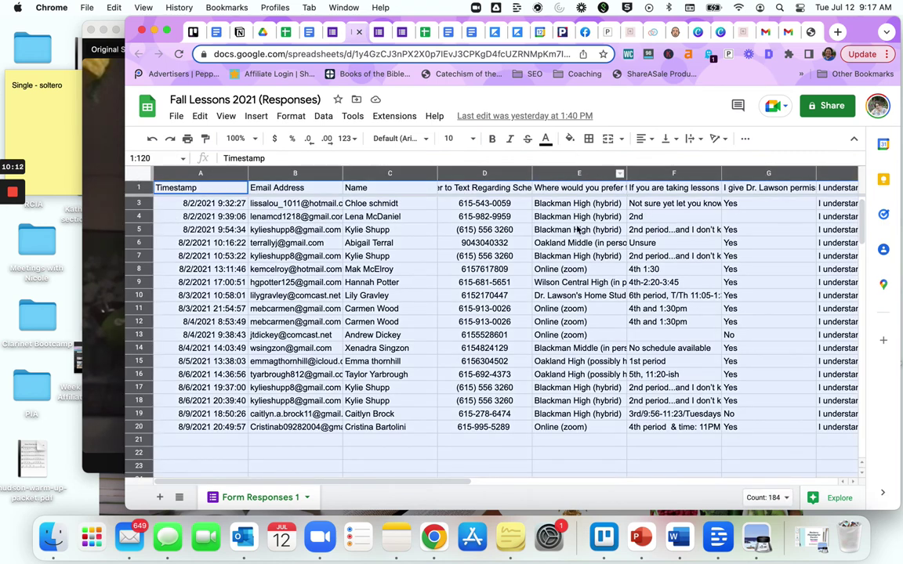
{"action": "left_click", "coordinate": [324, 116]}
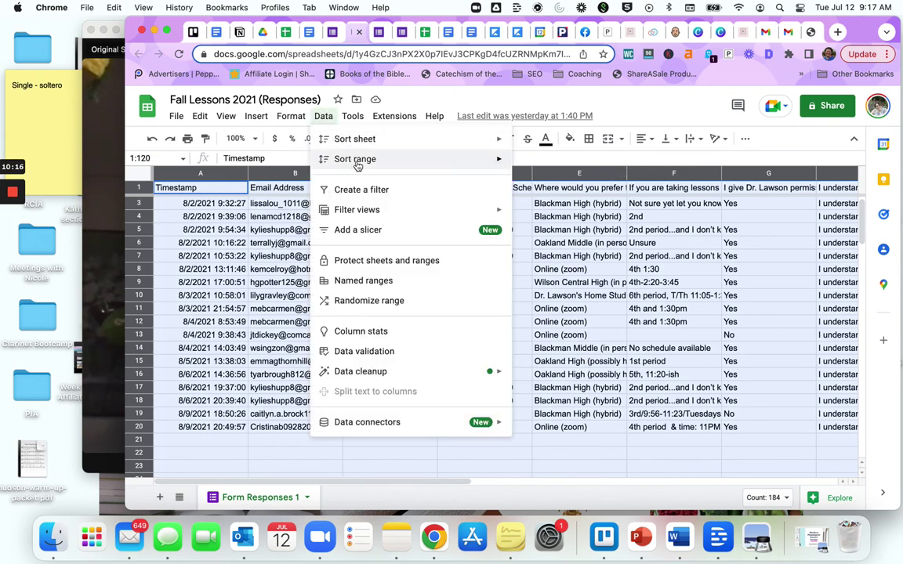
{"action": "mouse_move", "coordinate": [357, 164]}
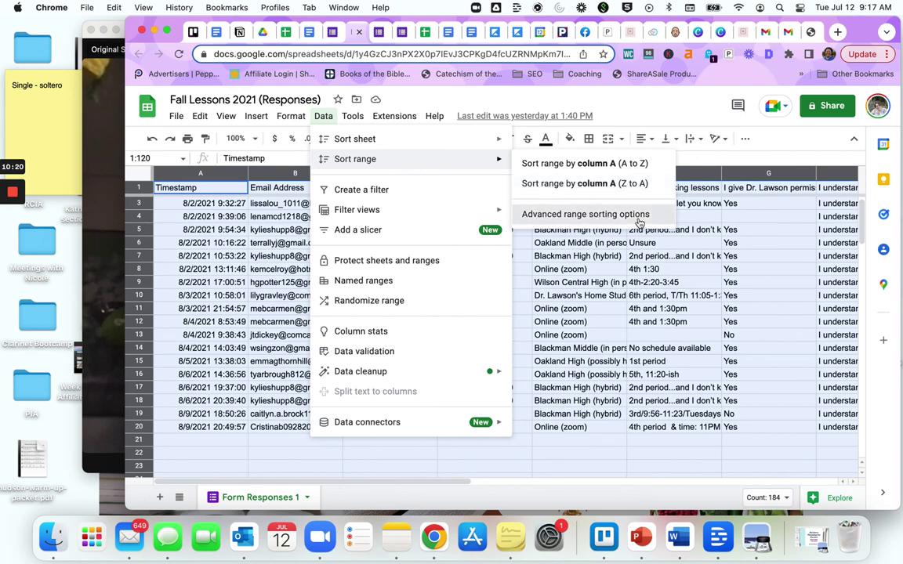
{"action": "left_click", "coordinate": [590, 216]}
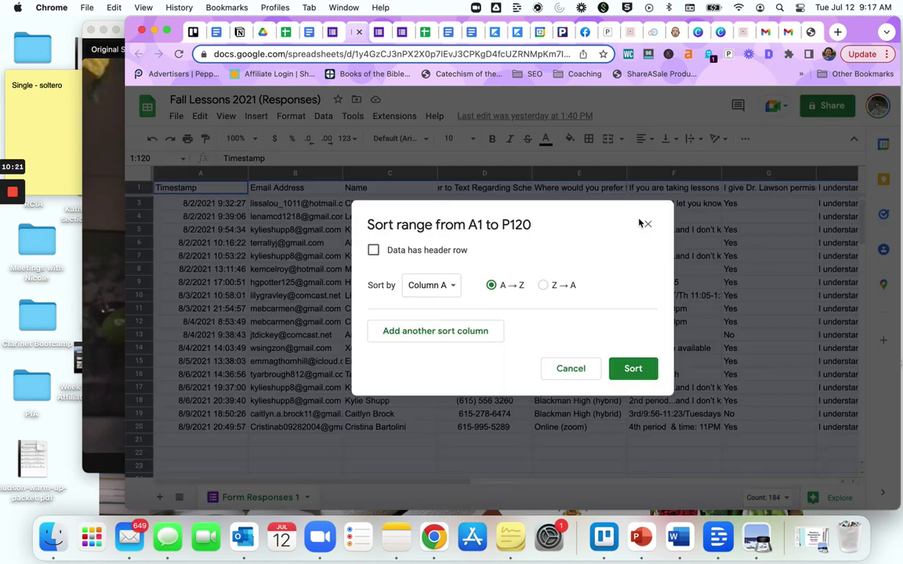
Step: Sort the rows A→Z by the preferred lesson location column, treating row 1 as headers
{"action": "left_click", "coordinate": [374, 251]}
{"action": "left_click", "coordinate": [459, 288]}
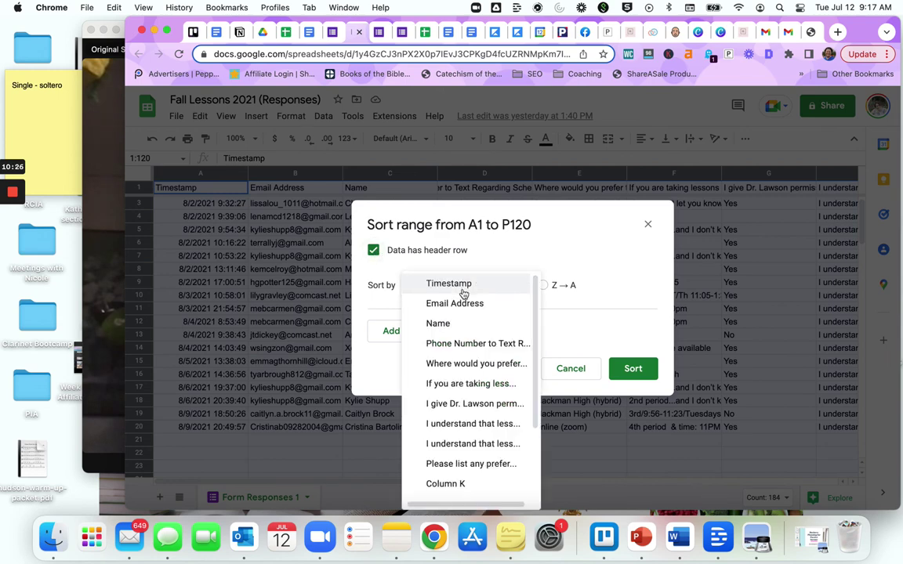
{"action": "left_click", "coordinate": [499, 369]}
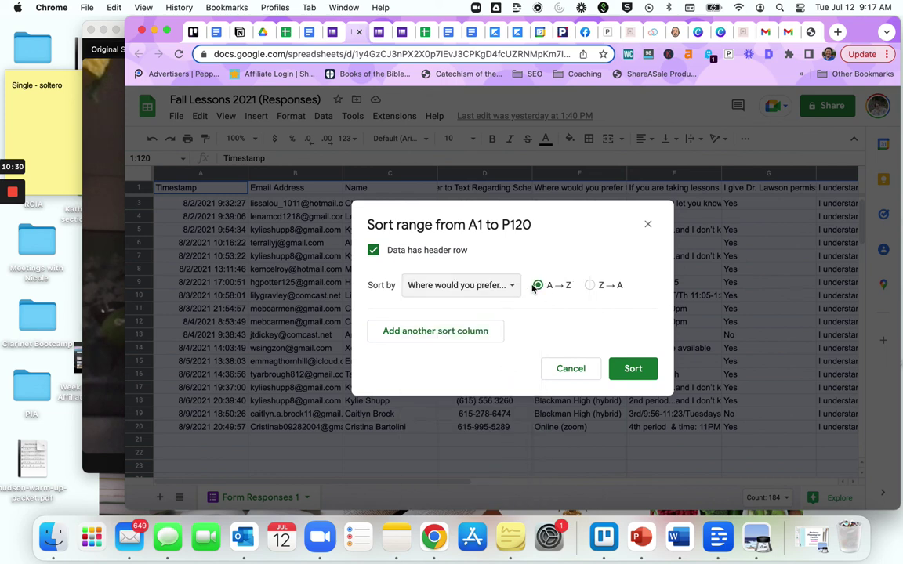
{"action": "left_click", "coordinate": [635, 369]}
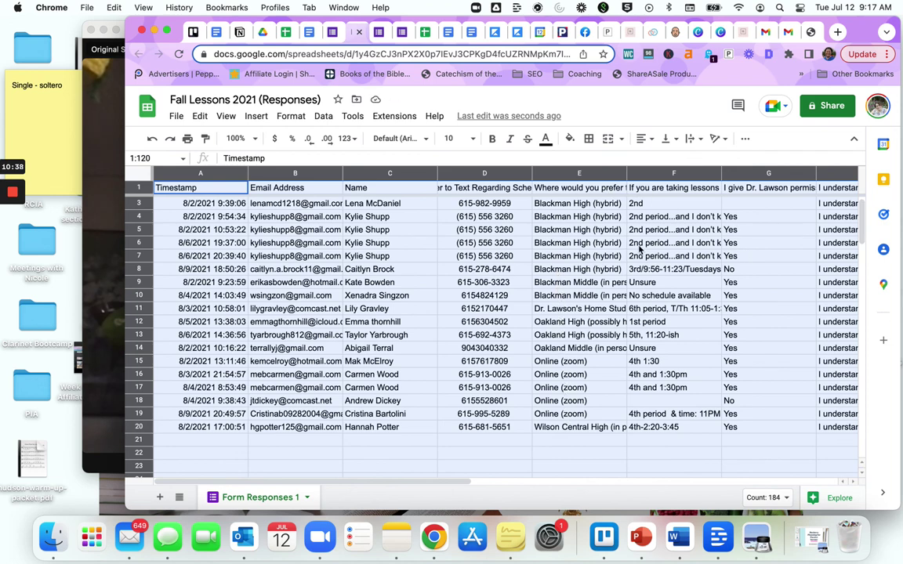
{"action": "left_click", "coordinate": [859, 7]}
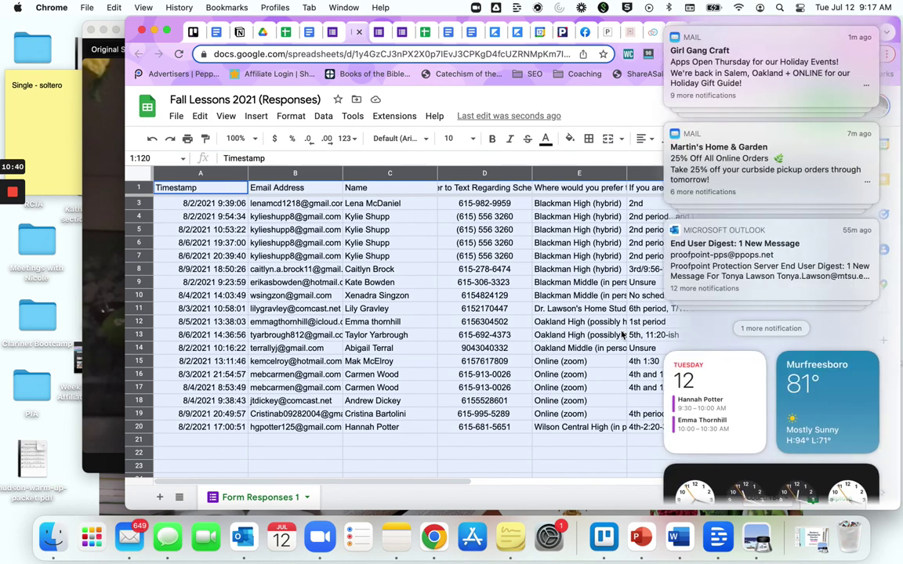
{"action": "left_click", "coordinate": [789, 305]}
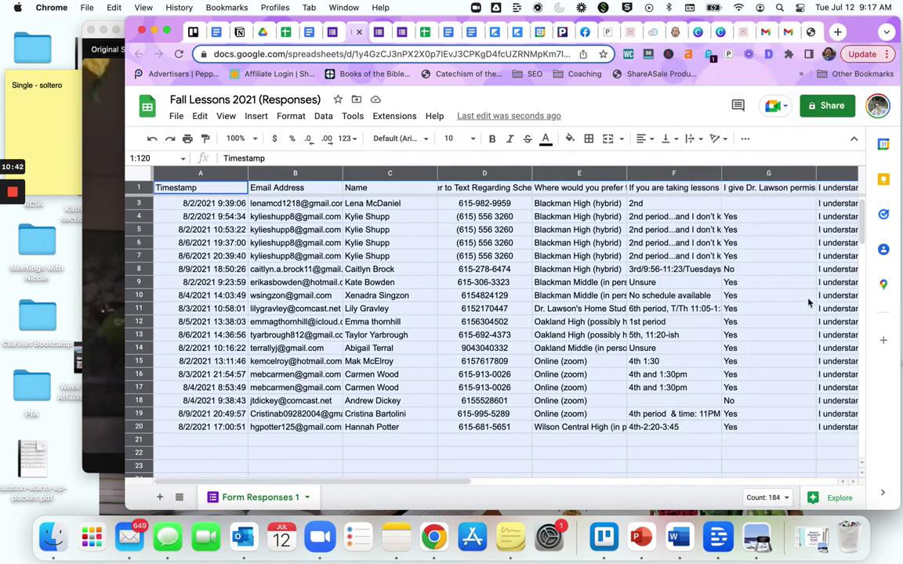
{"action": "scroll", "coordinate": [777, 315], "scroll_direction": "right", "scroll_amount": 10}
{"action": "scroll", "coordinate": [777, 315], "scroll_direction": "left", "scroll_amount": 10}
{"action": "scroll", "coordinate": [777, 314], "scroll_direction": "up", "scroll_amount": 1}
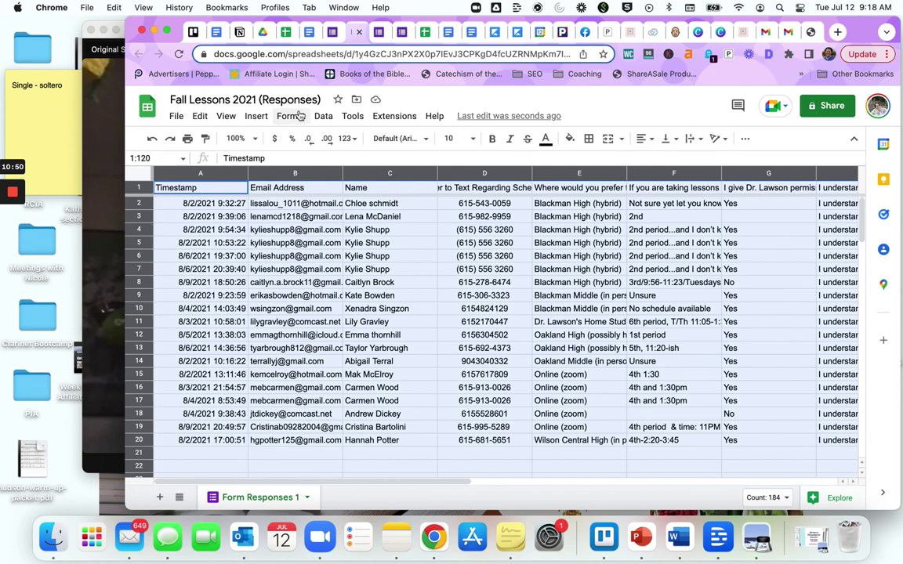
Step: Re-sort the sheet A→Z by the Dr. Lawson permission column, with a header row
{"action": "left_click", "coordinate": [323, 116]}
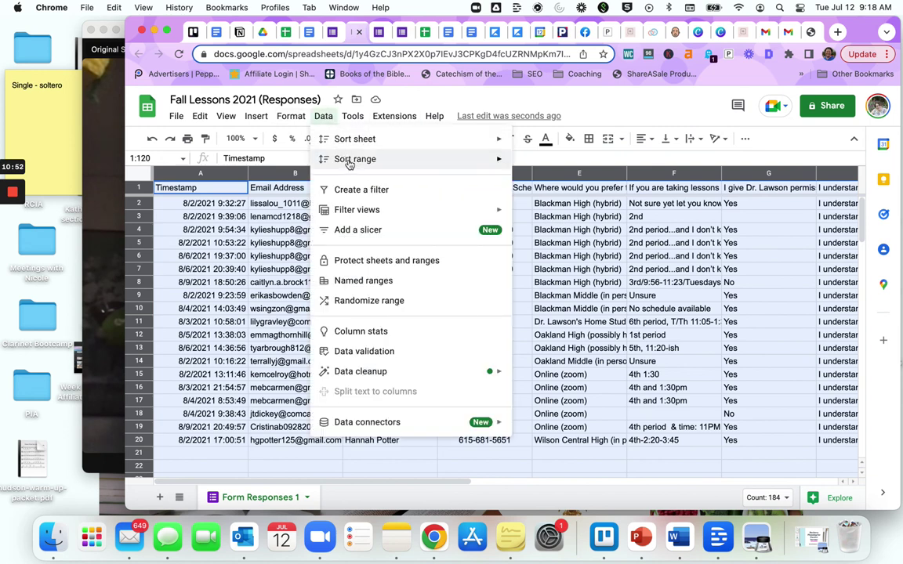
{"action": "mouse_move", "coordinate": [373, 159]}
{"action": "left_click", "coordinate": [579, 213]}
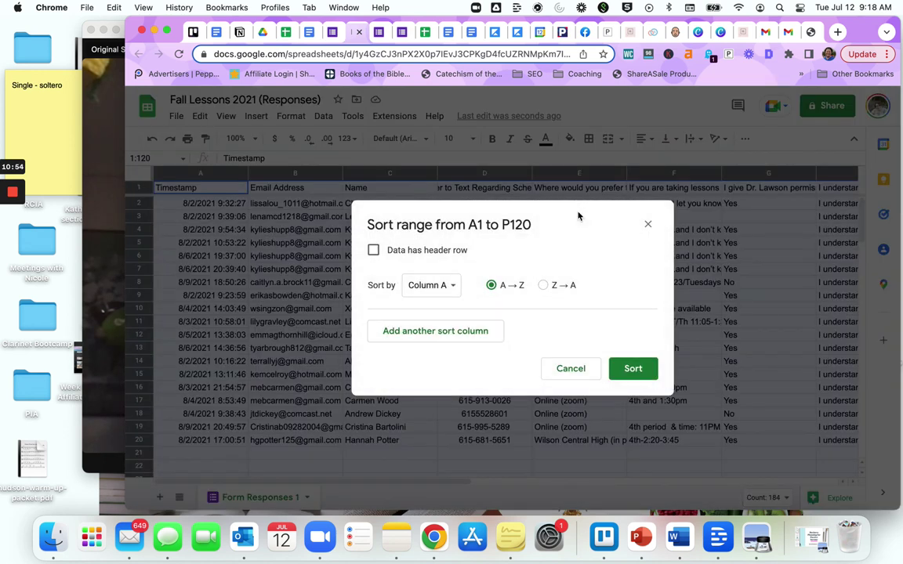
{"action": "left_click", "coordinate": [373, 250]}
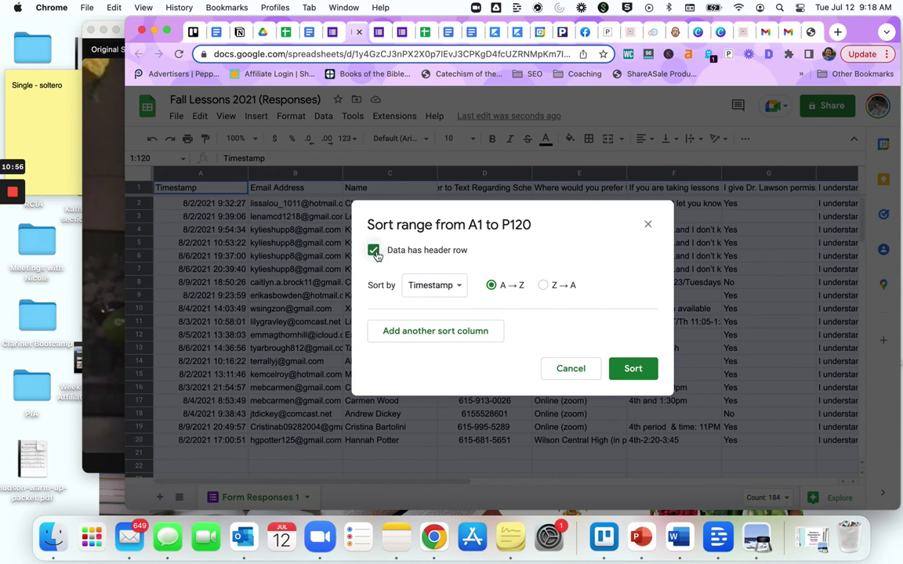
{"action": "left_click", "coordinate": [464, 291]}
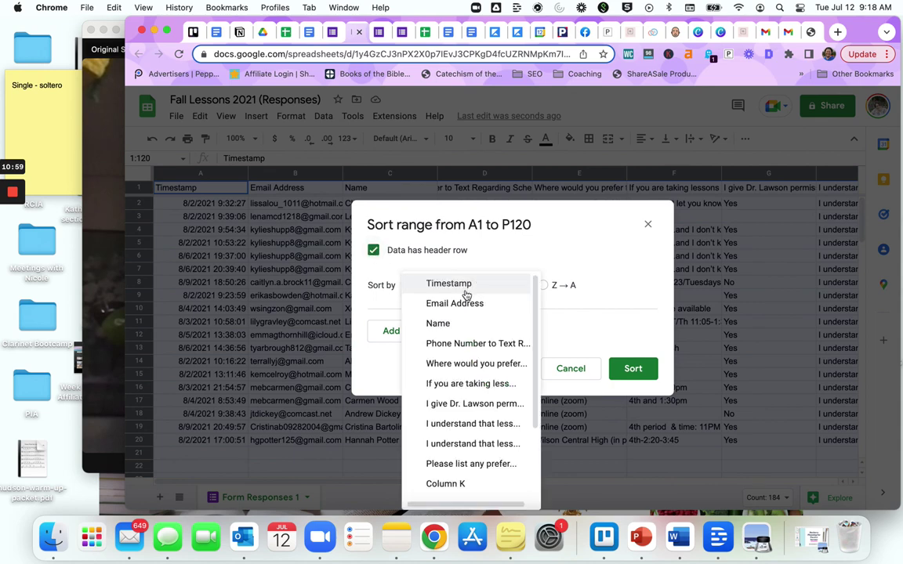
{"action": "left_click", "coordinate": [488, 405]}
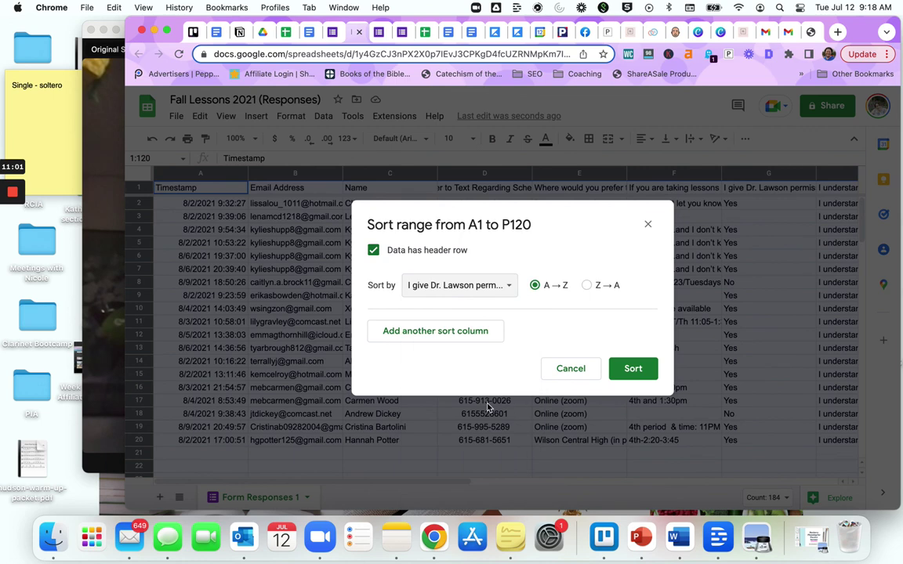
{"action": "left_click", "coordinate": [648, 375]}
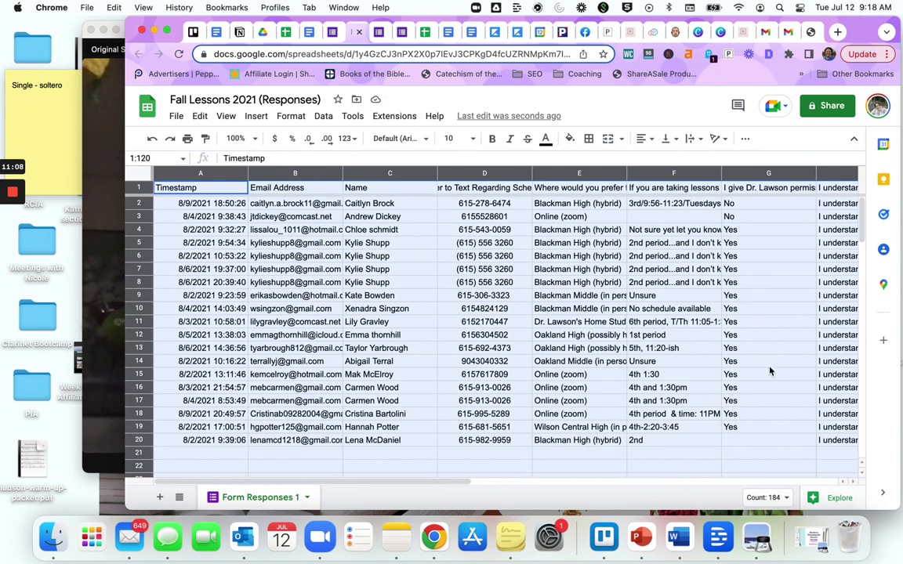
{"action": "mouse_move", "coordinate": [101, 219]}
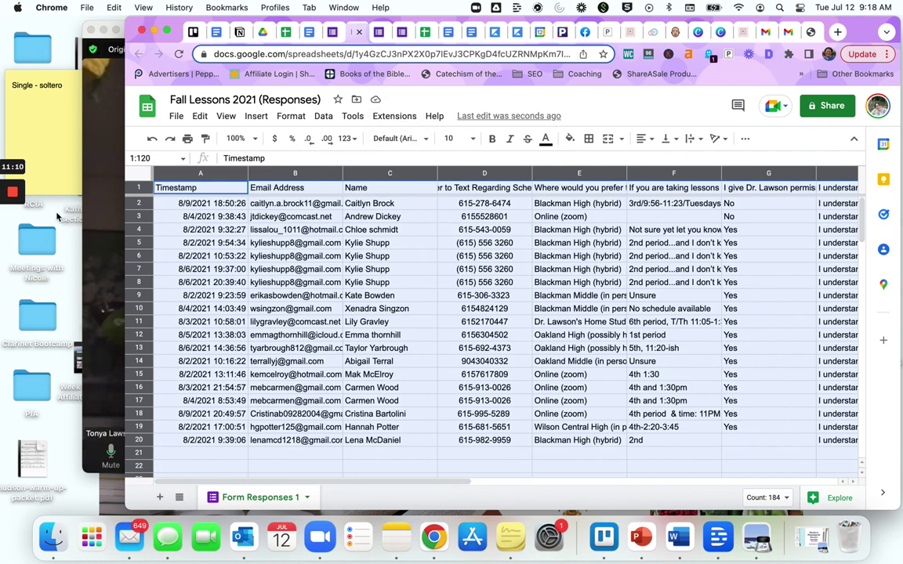
Step: Switch back to the Fall Lessons 2022 form editor and scroll through its questions
{"action": "left_click", "coordinate": [333, 32]}
{"action": "left_click", "coordinate": [402, 33]}
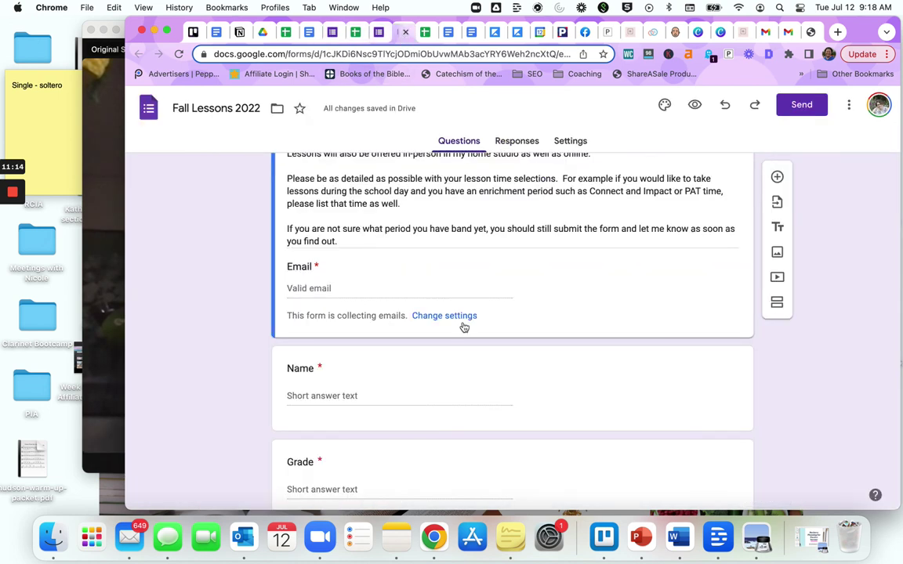
{"action": "scroll", "coordinate": [530, 267], "scroll_direction": "up", "scroll_amount": 5}
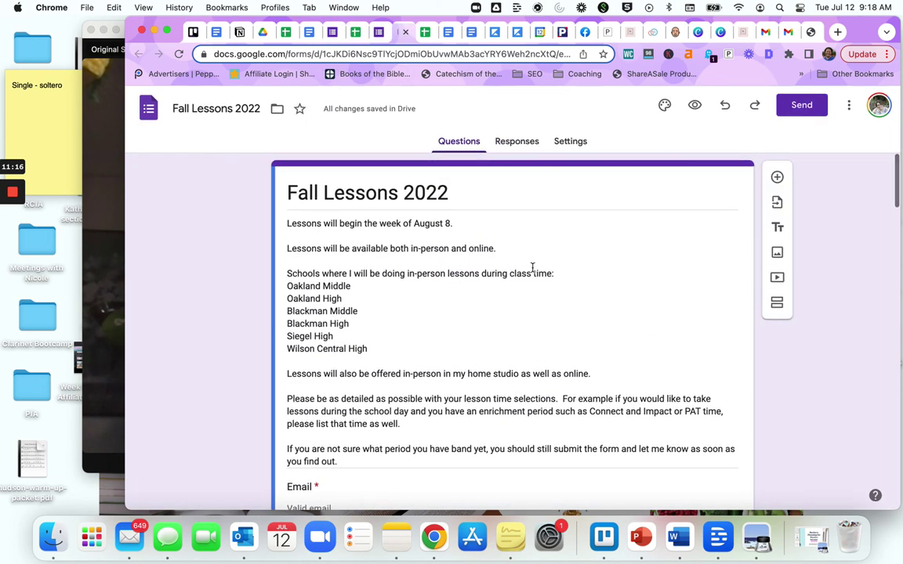
{"action": "scroll", "coordinate": [531, 267], "scroll_direction": "down", "scroll_amount": 1}
{"action": "scroll", "coordinate": [530, 267], "scroll_direction": "down", "scroll_amount": 10}
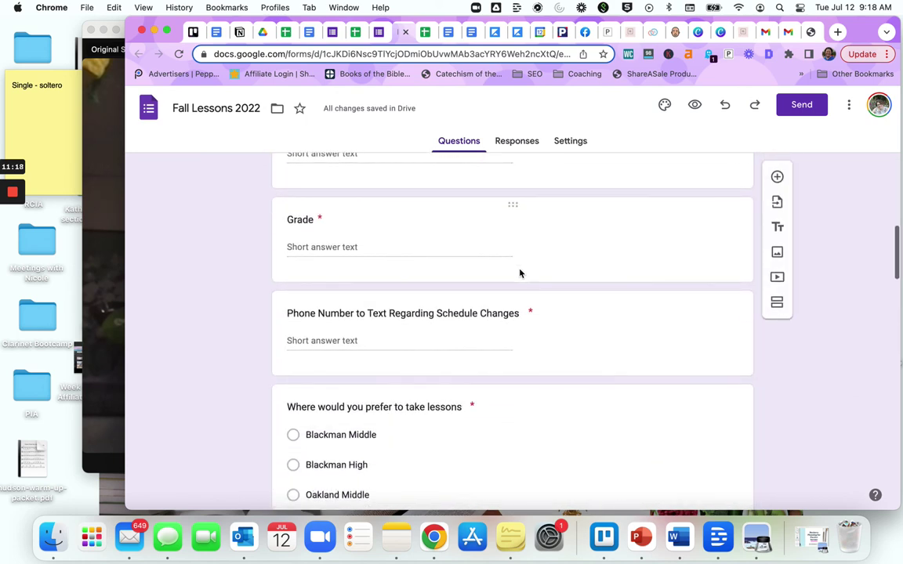